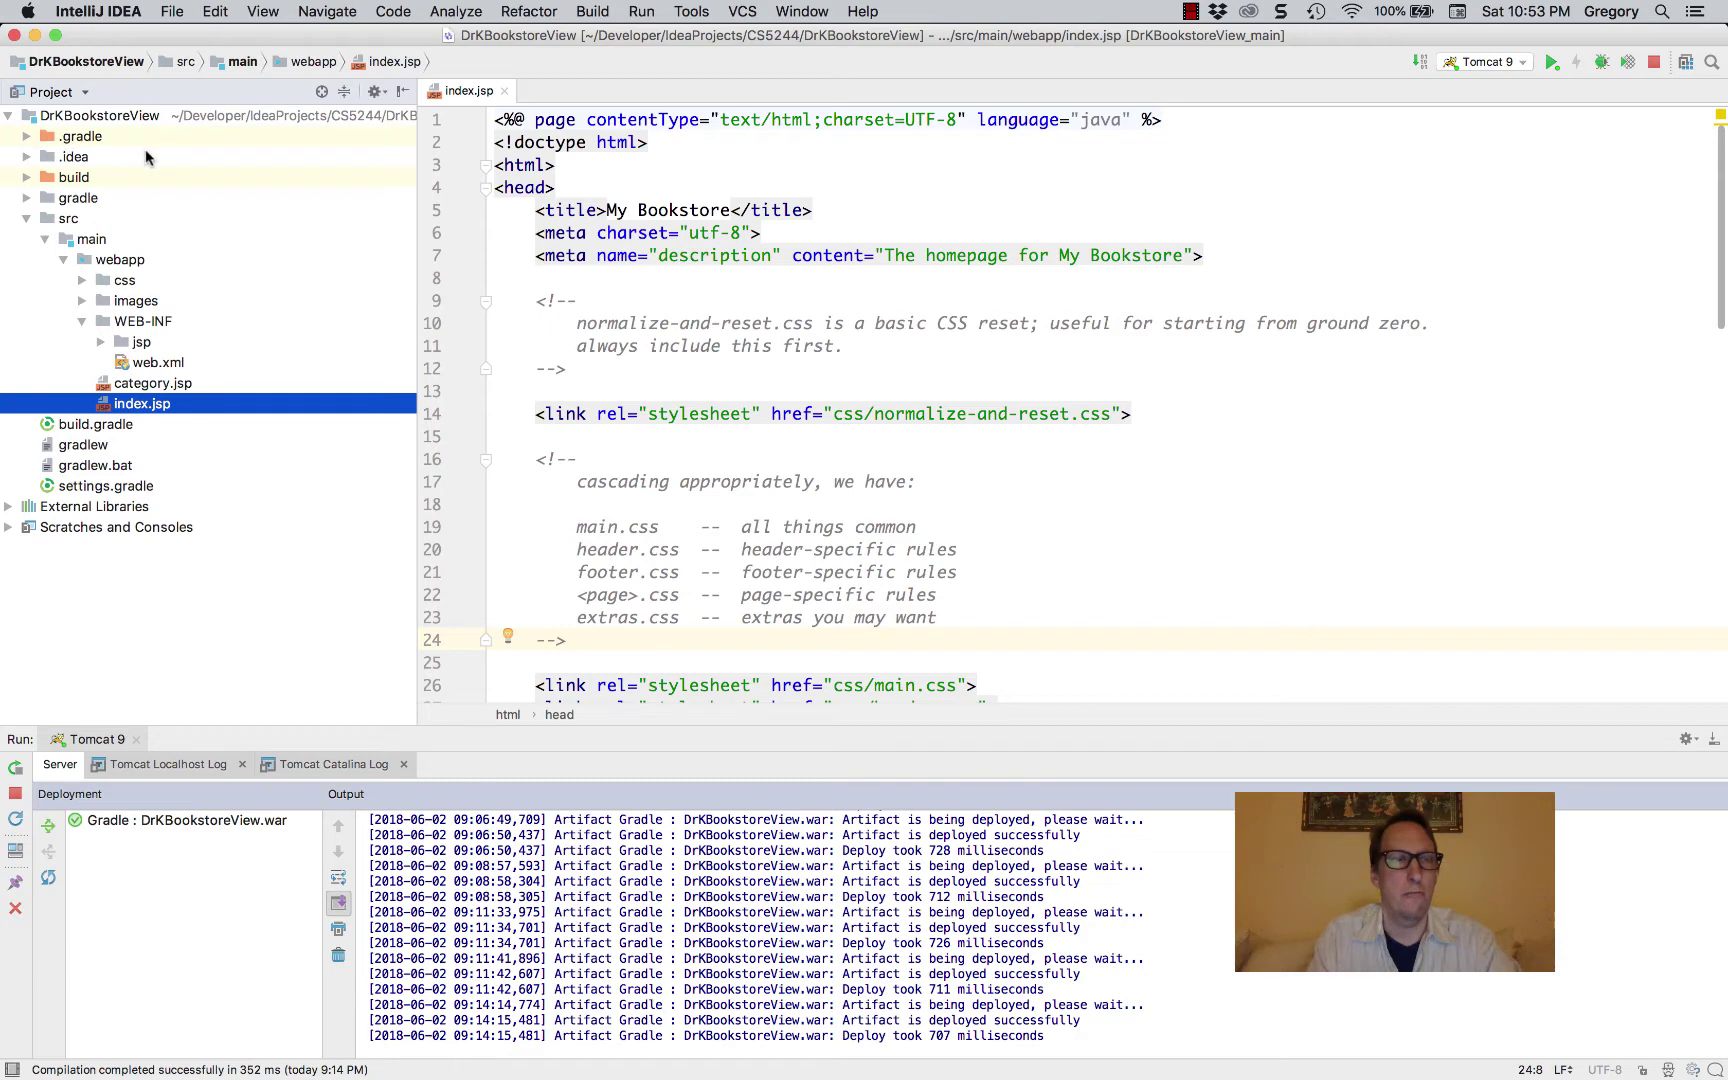
# Expand build > libs in the Project view and select DrKBookstoreView.war.
pyautogui.click(27, 178)
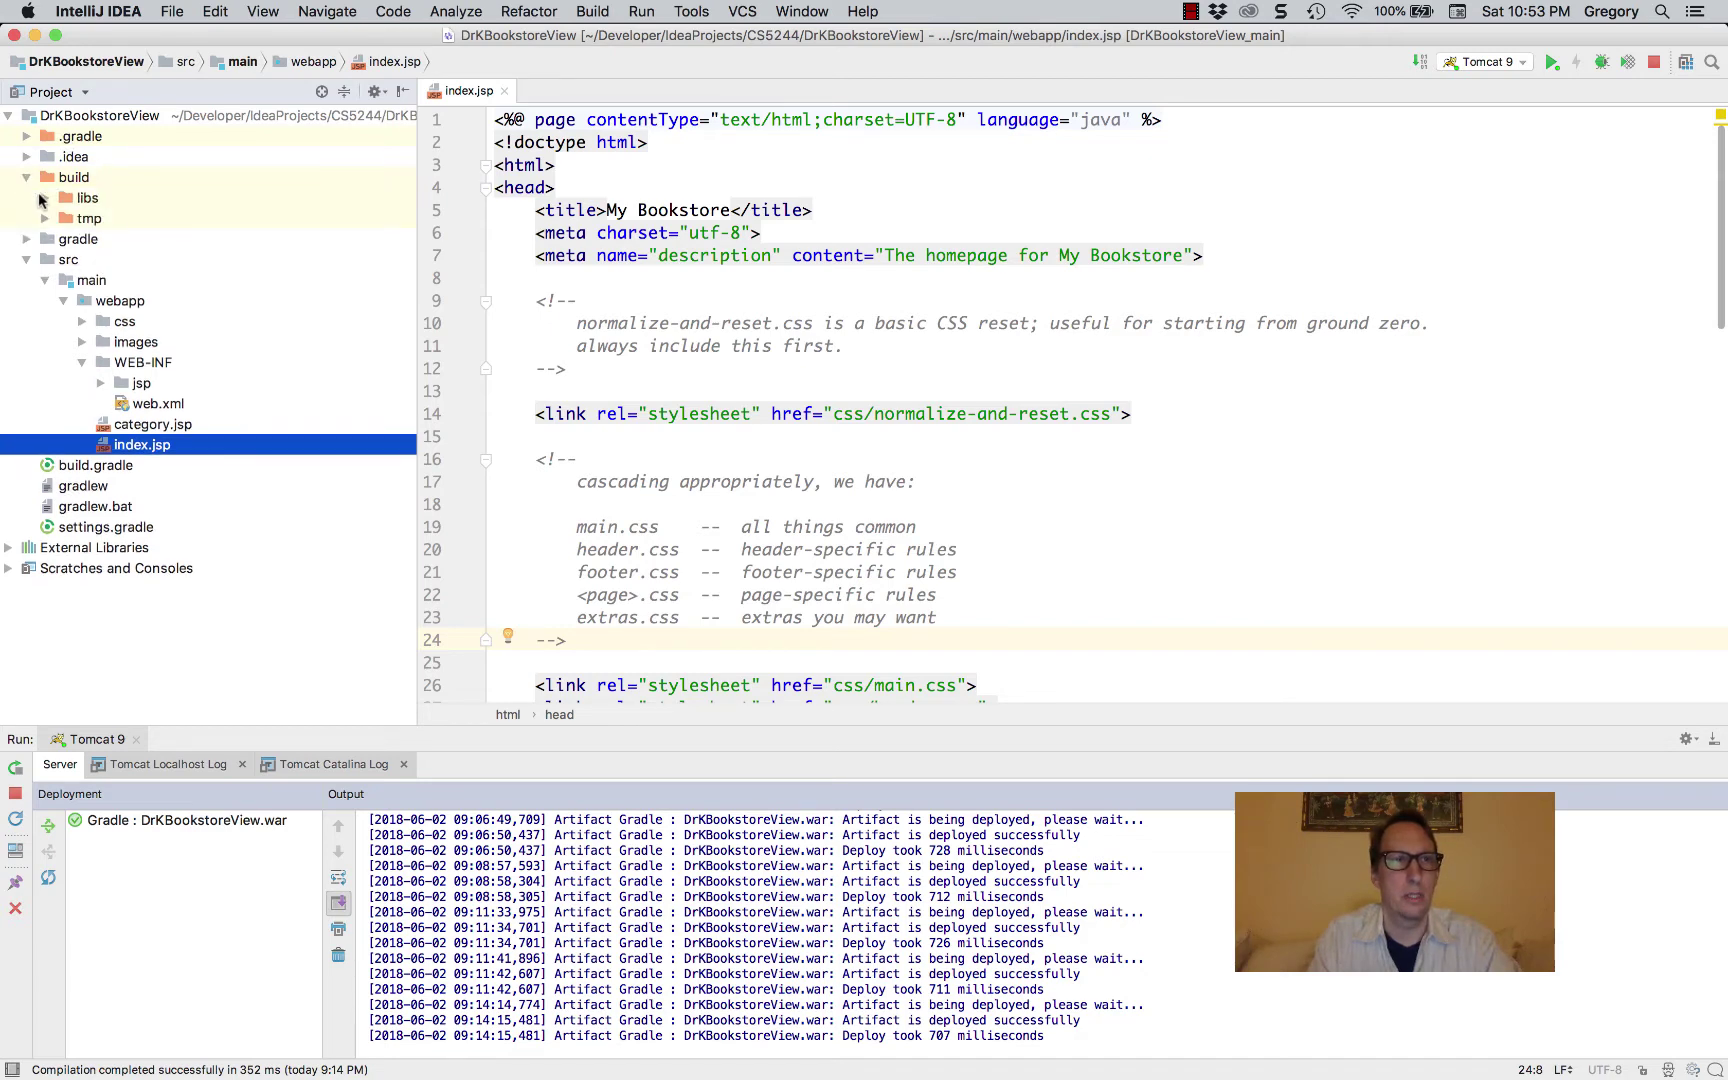
pyautogui.click(45, 199)
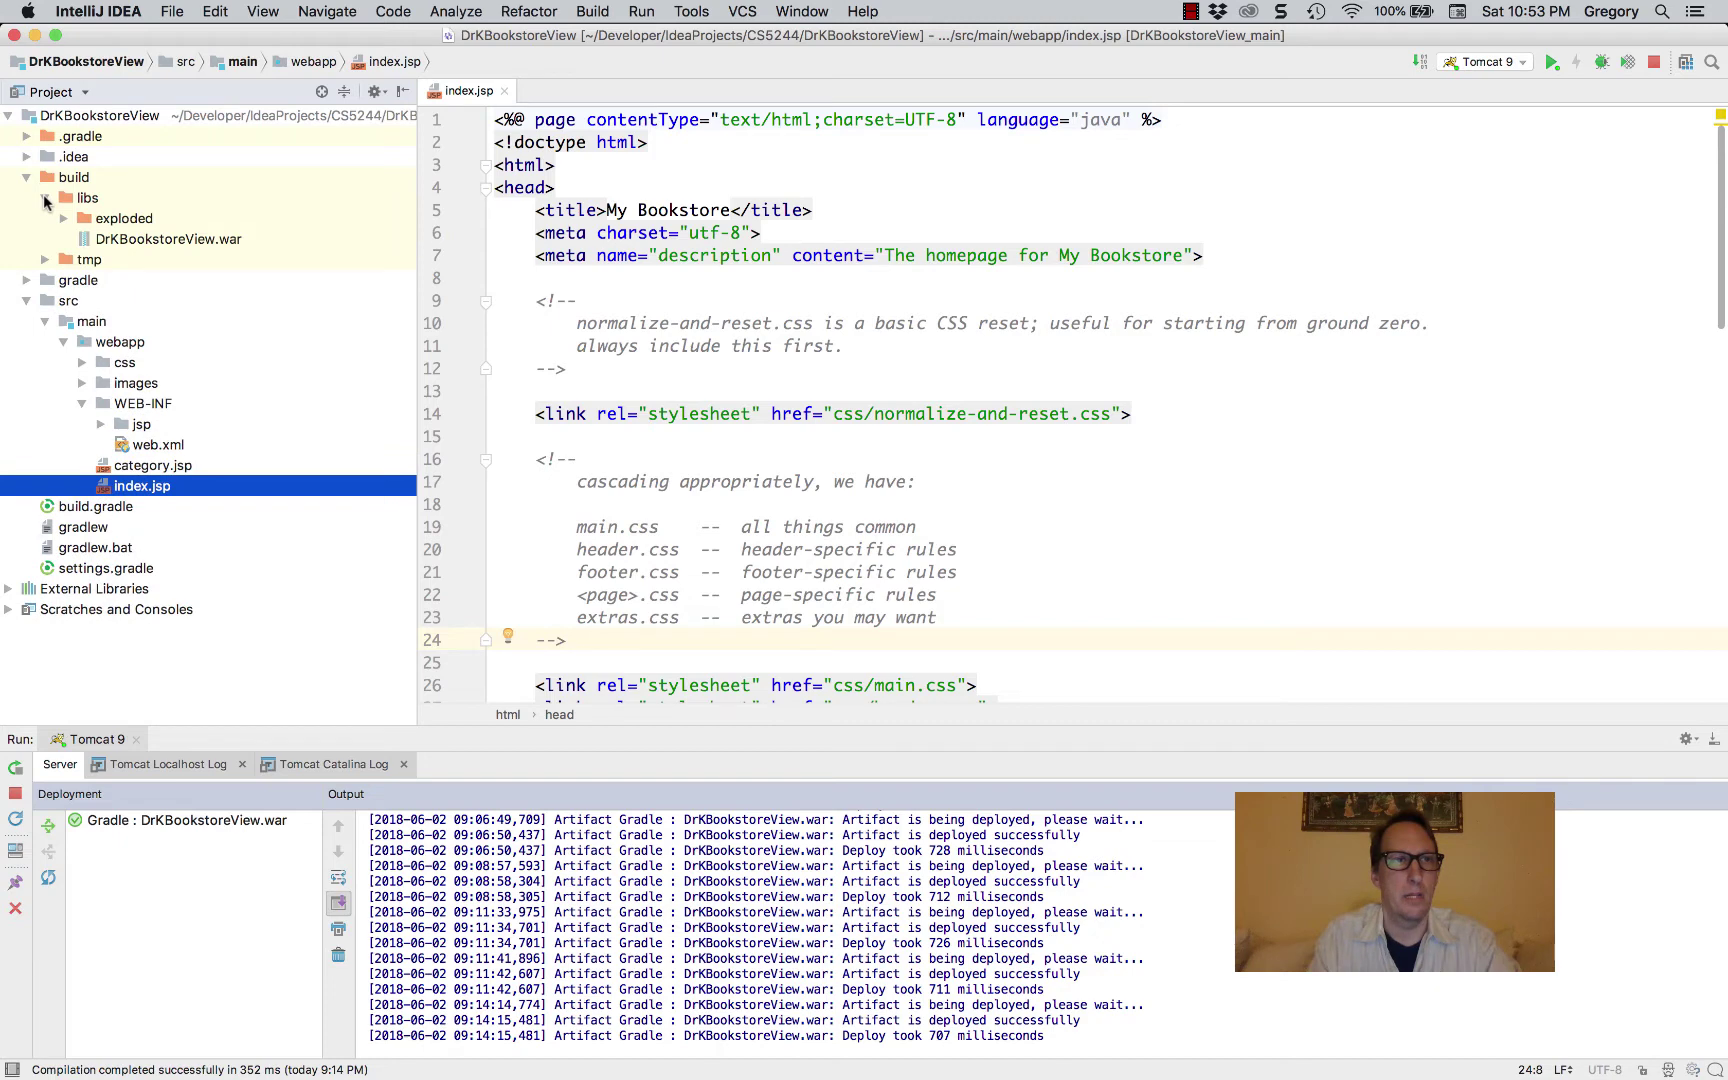
pyautogui.click(133, 241)
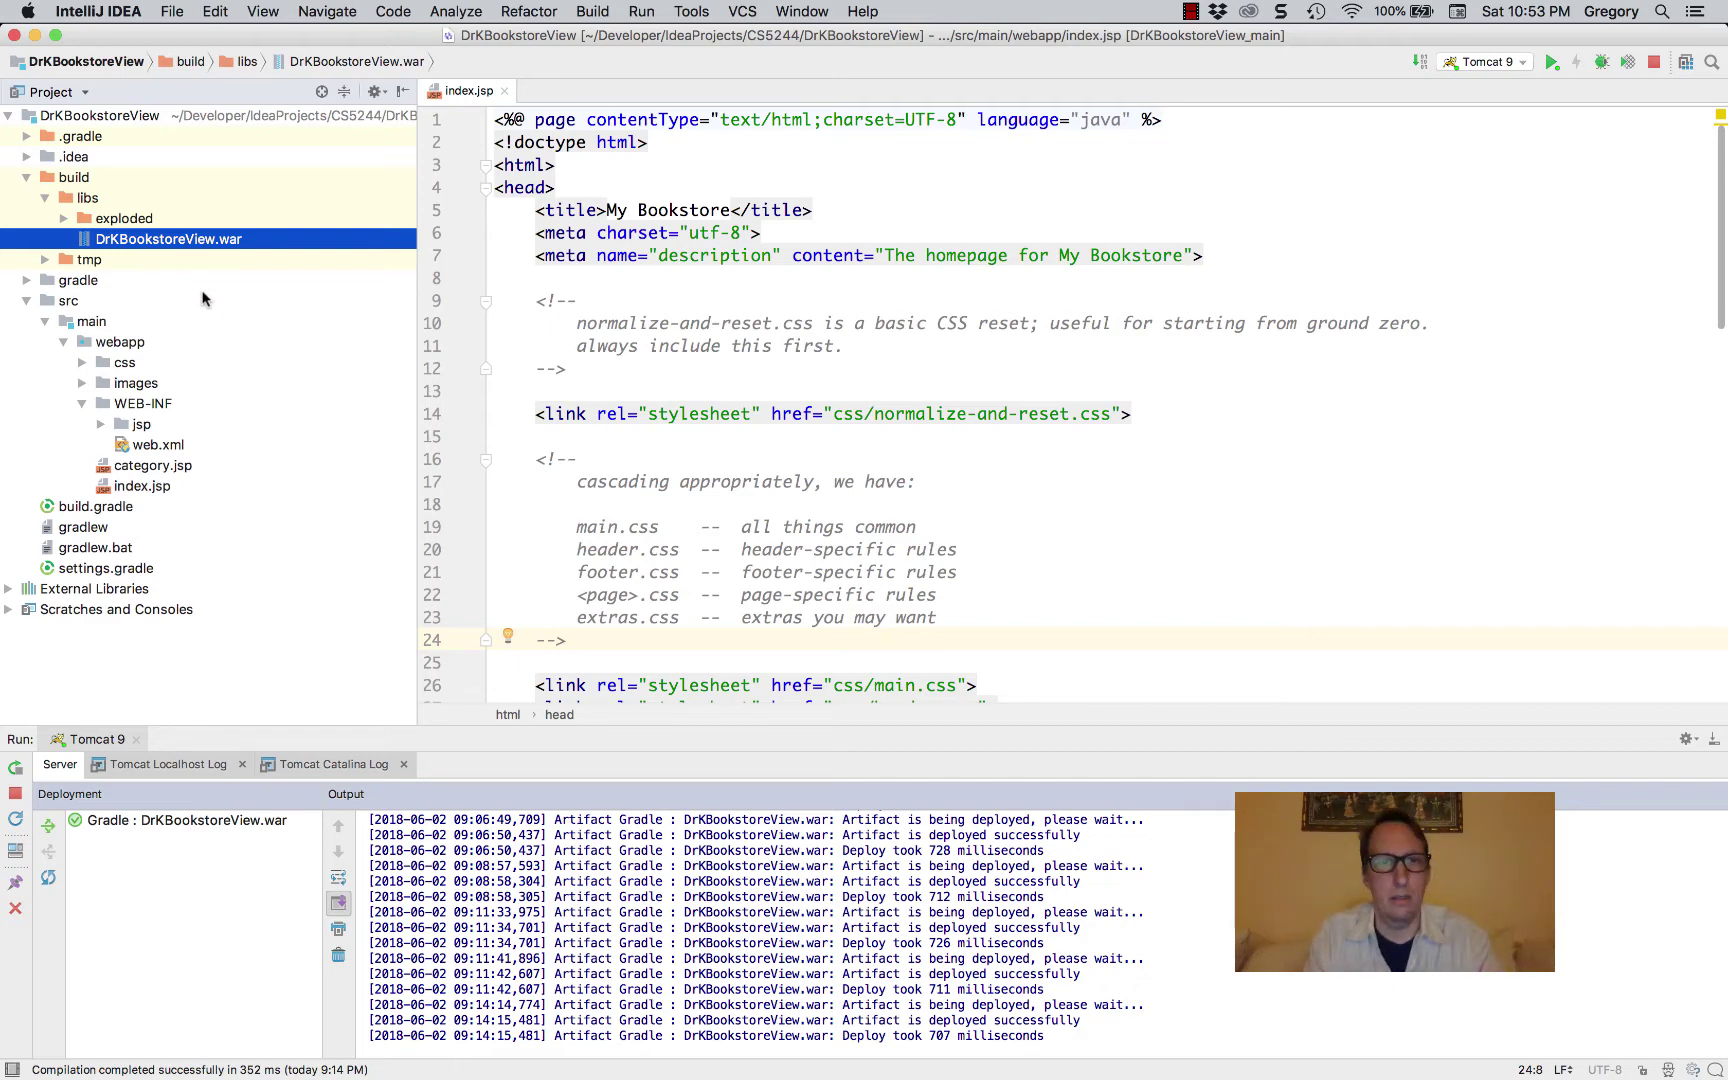
pyautogui.press('super+shift+2')
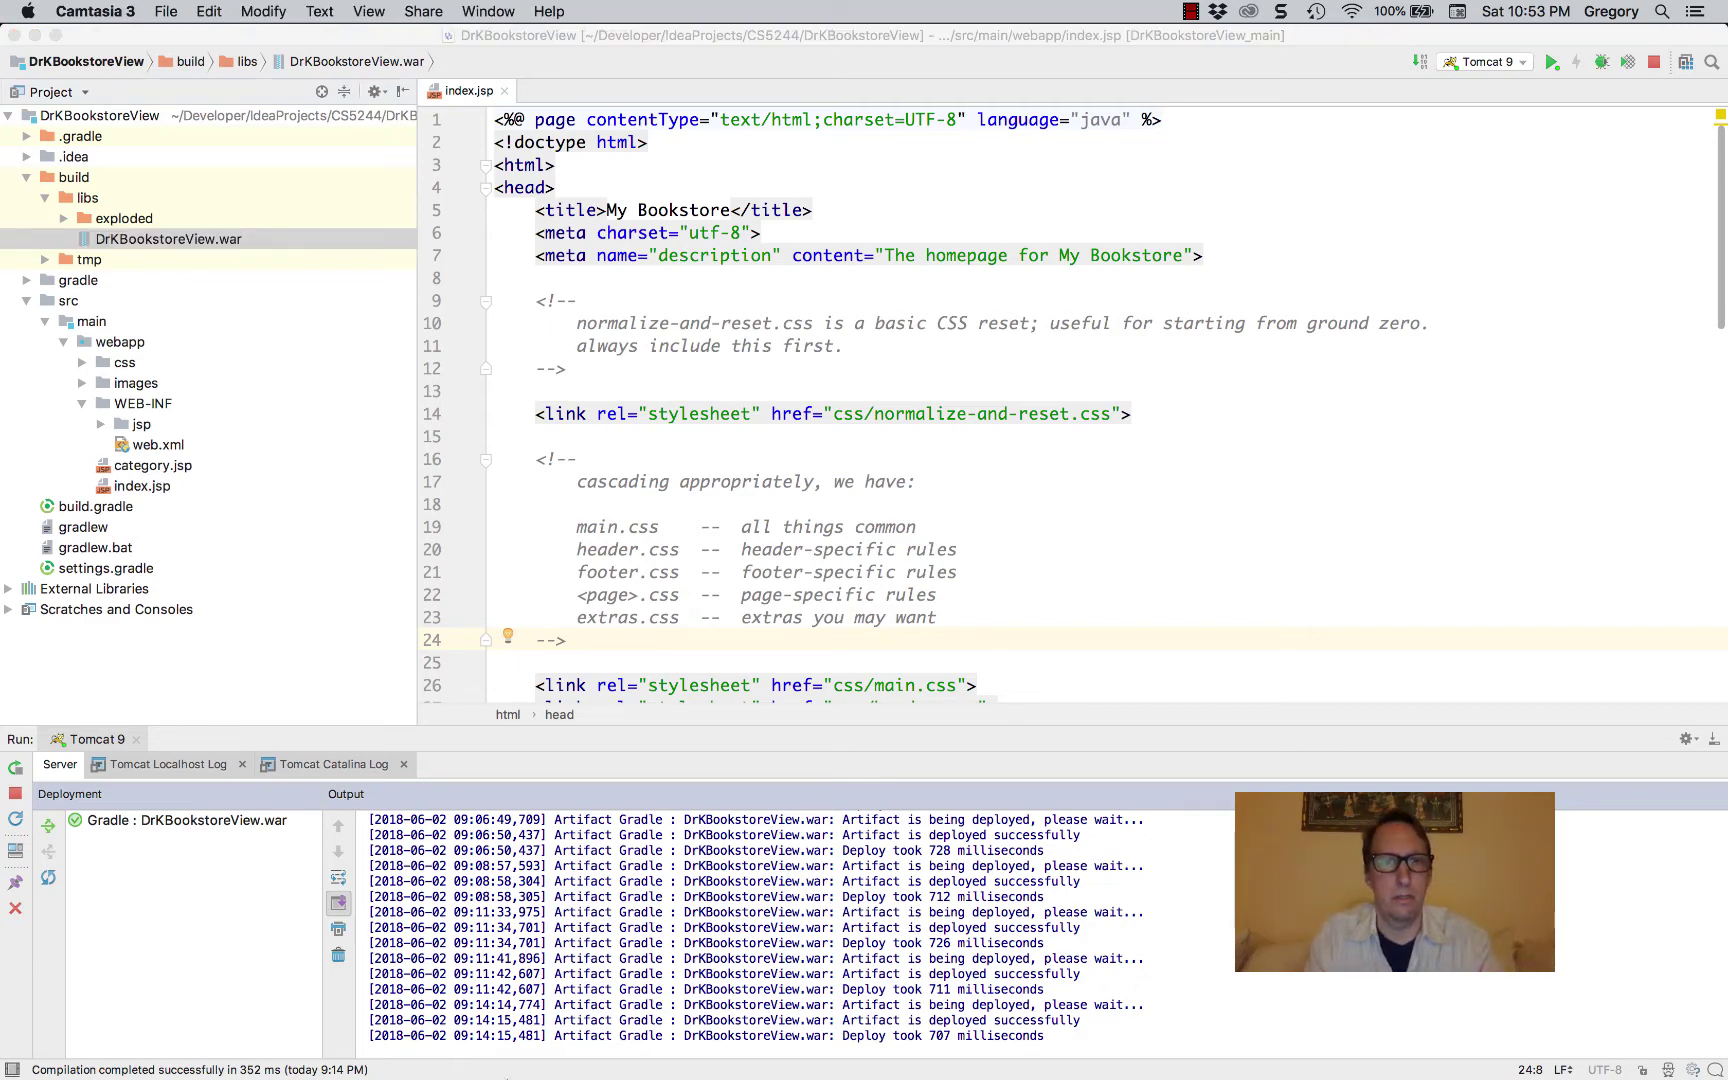
# In Chrome's Project Part 2 assignment page, follow the cs5244 ArchiveUpload link.
pyautogui.click(362, 1042)
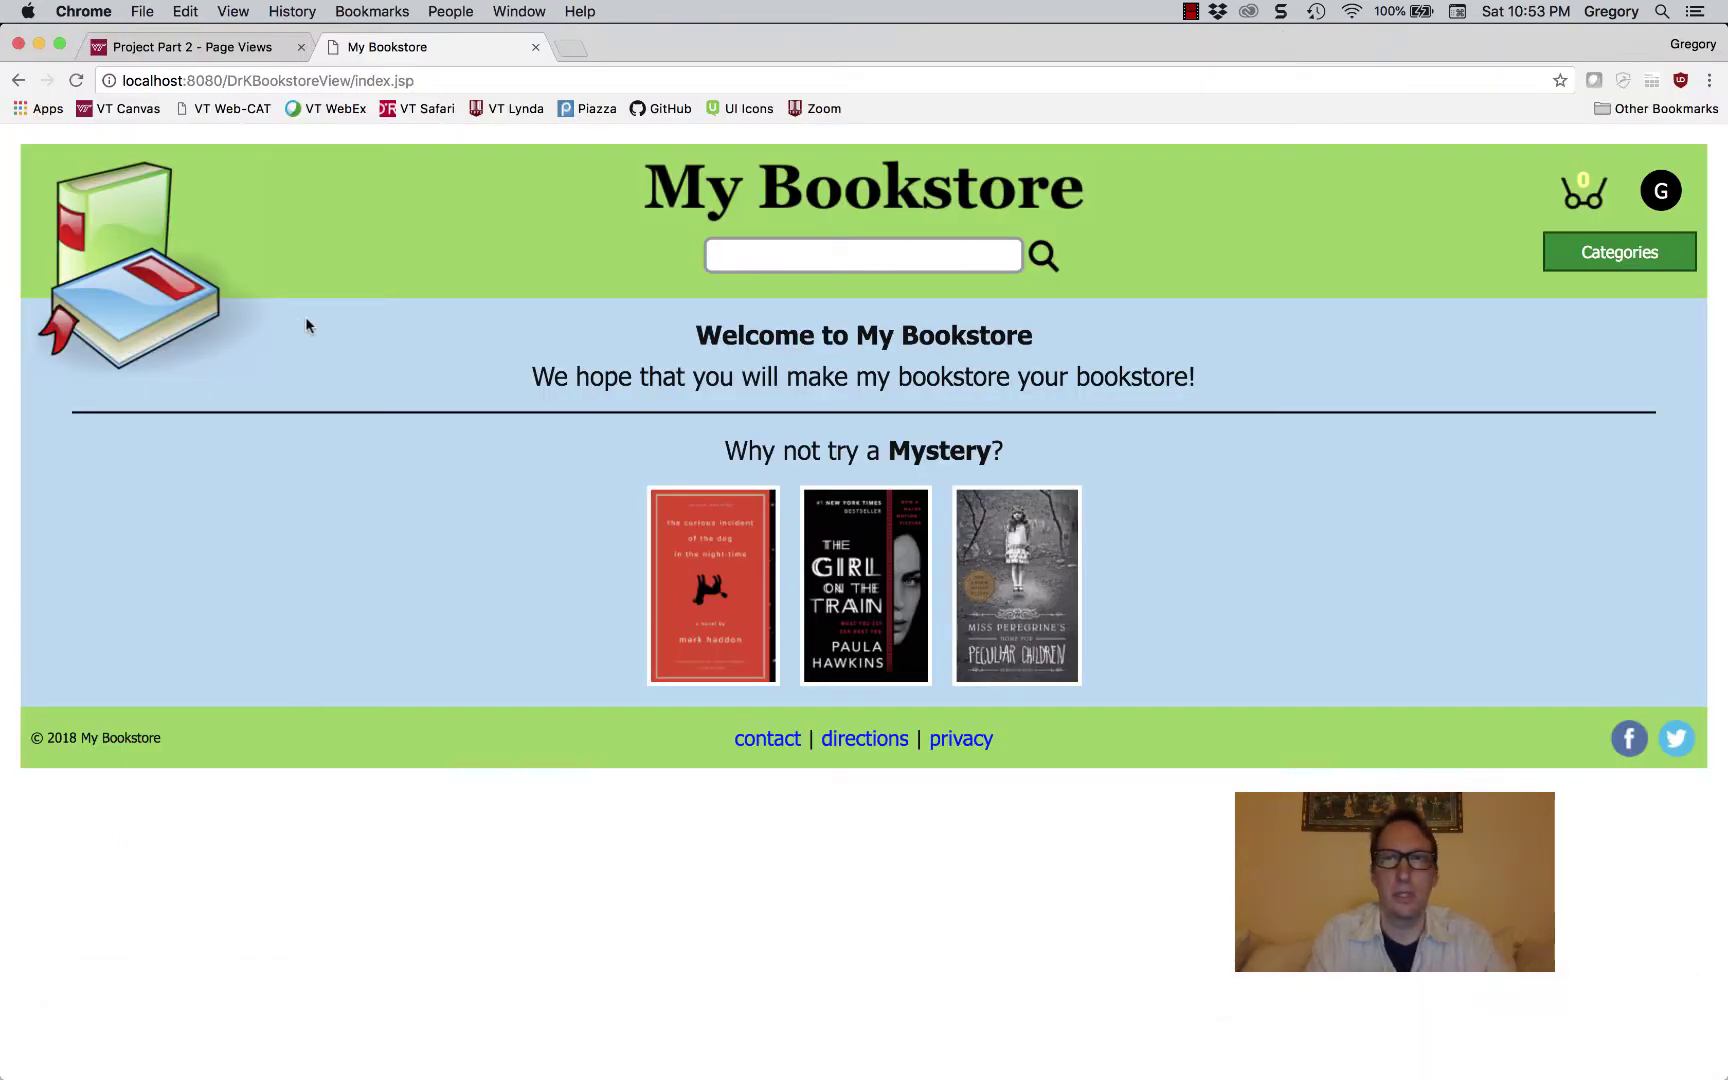
pyautogui.click(212, 55)
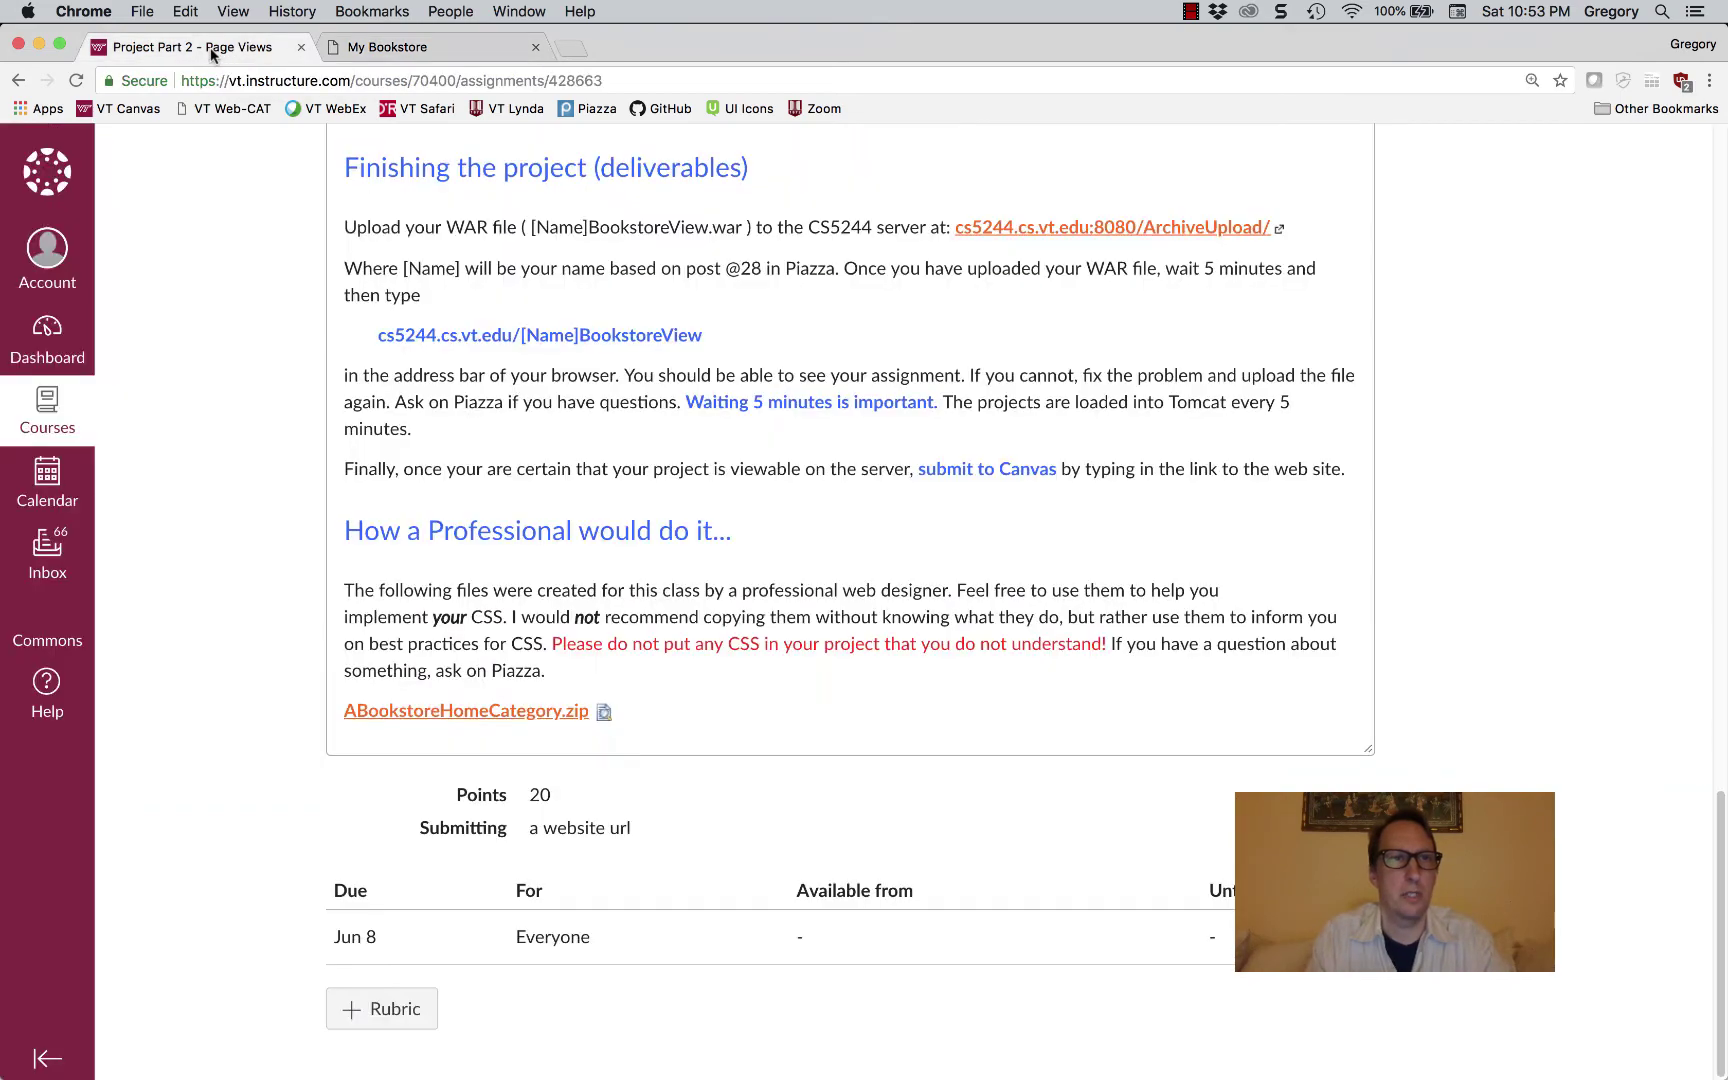
pyautogui.scroll(5, 630, 303)
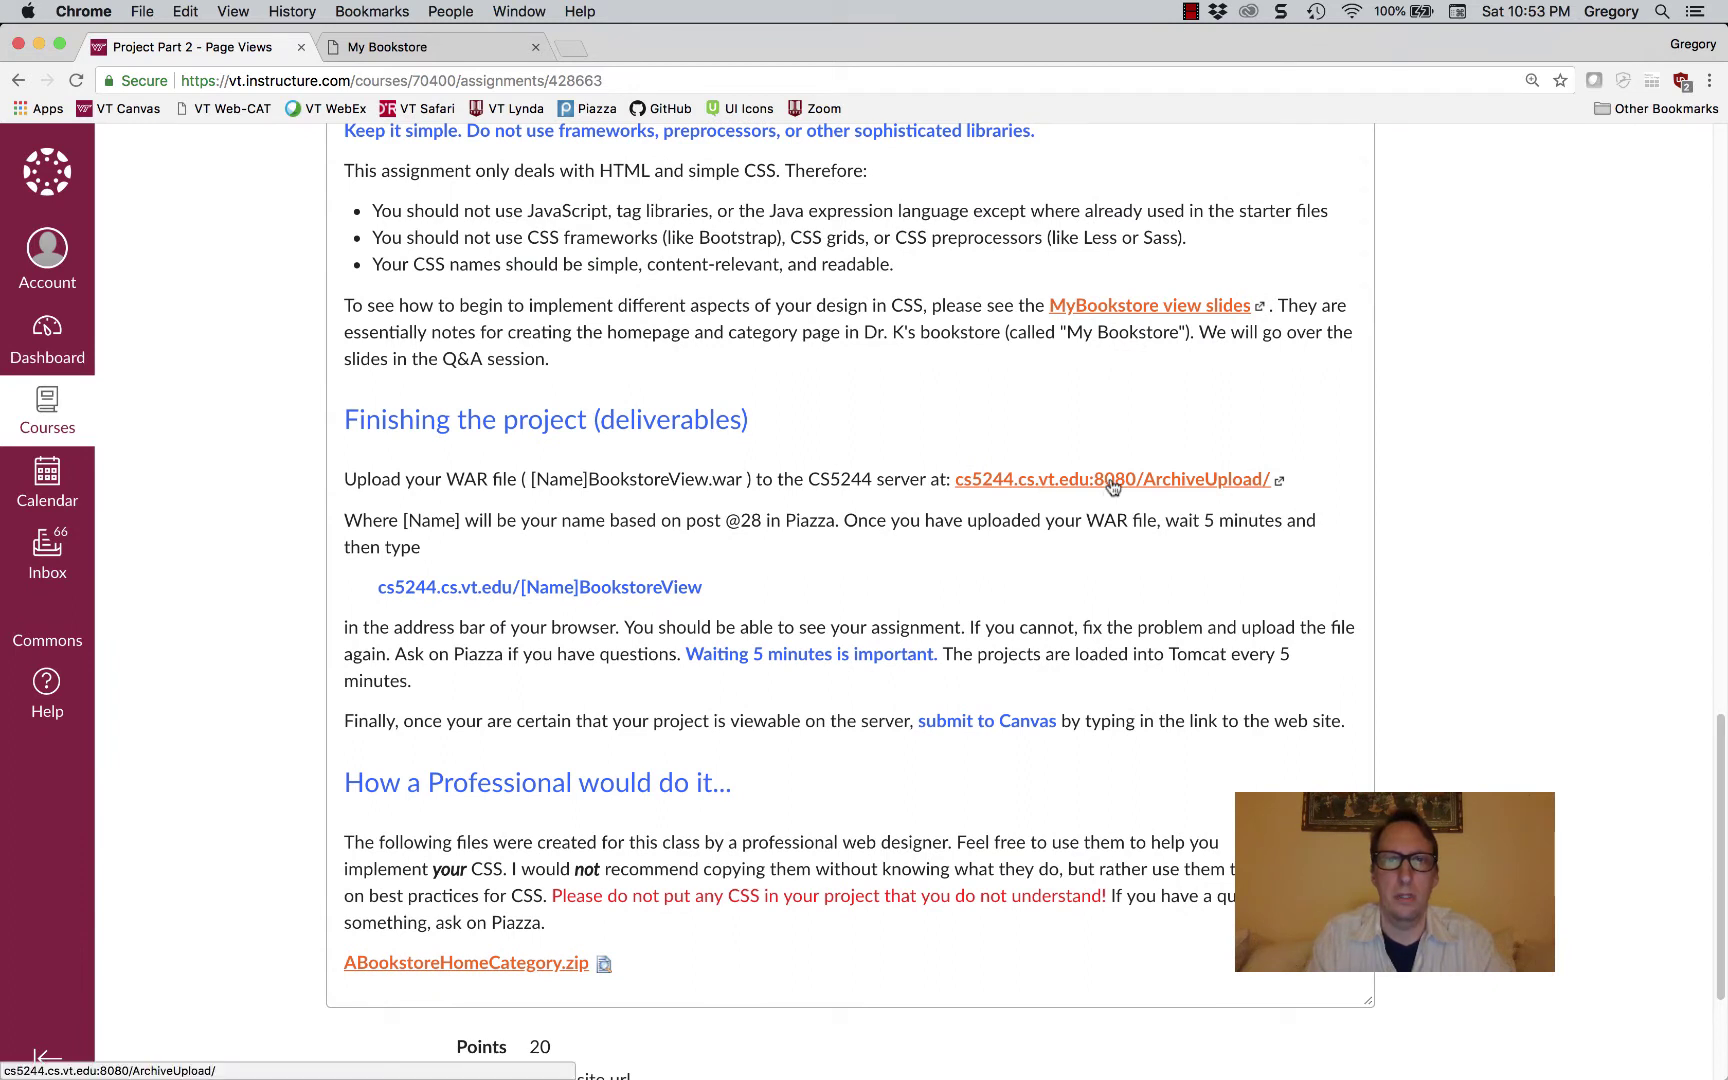
pyautogui.click(1113, 482)
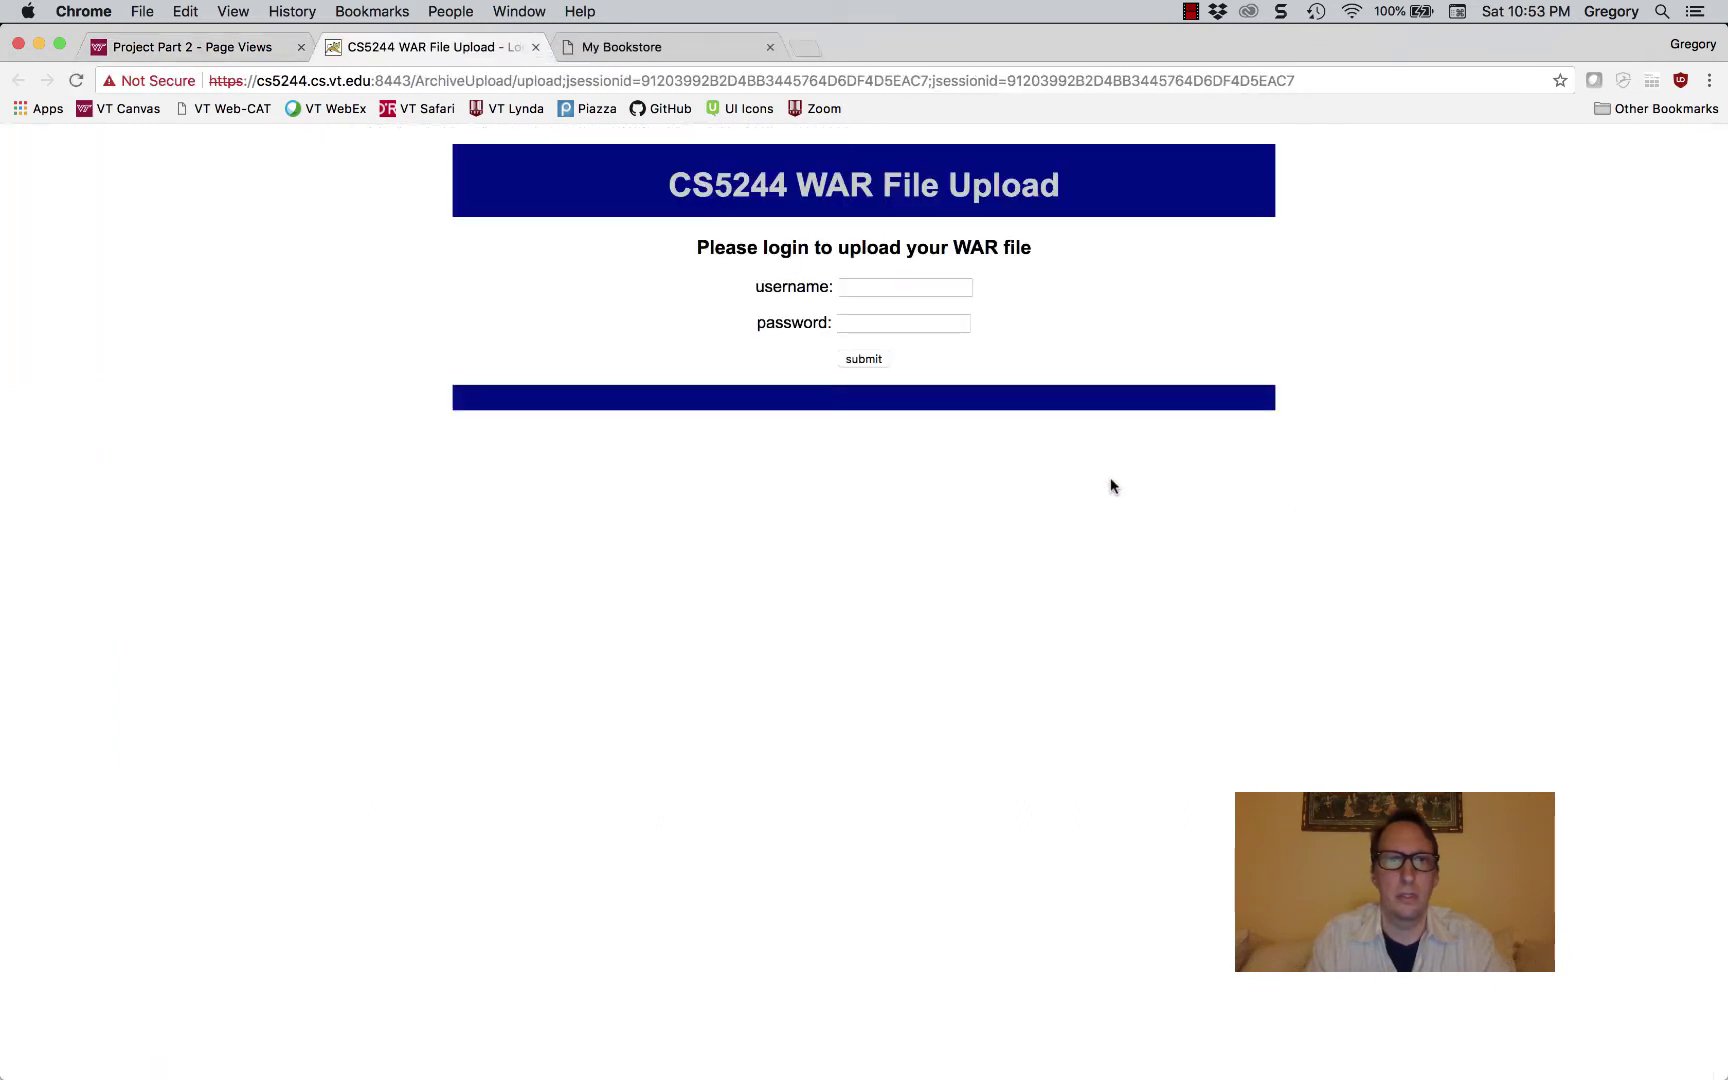
# Dismiss the Dashlane password-manager prompt covering the username field.
pyautogui.click(856, 289)
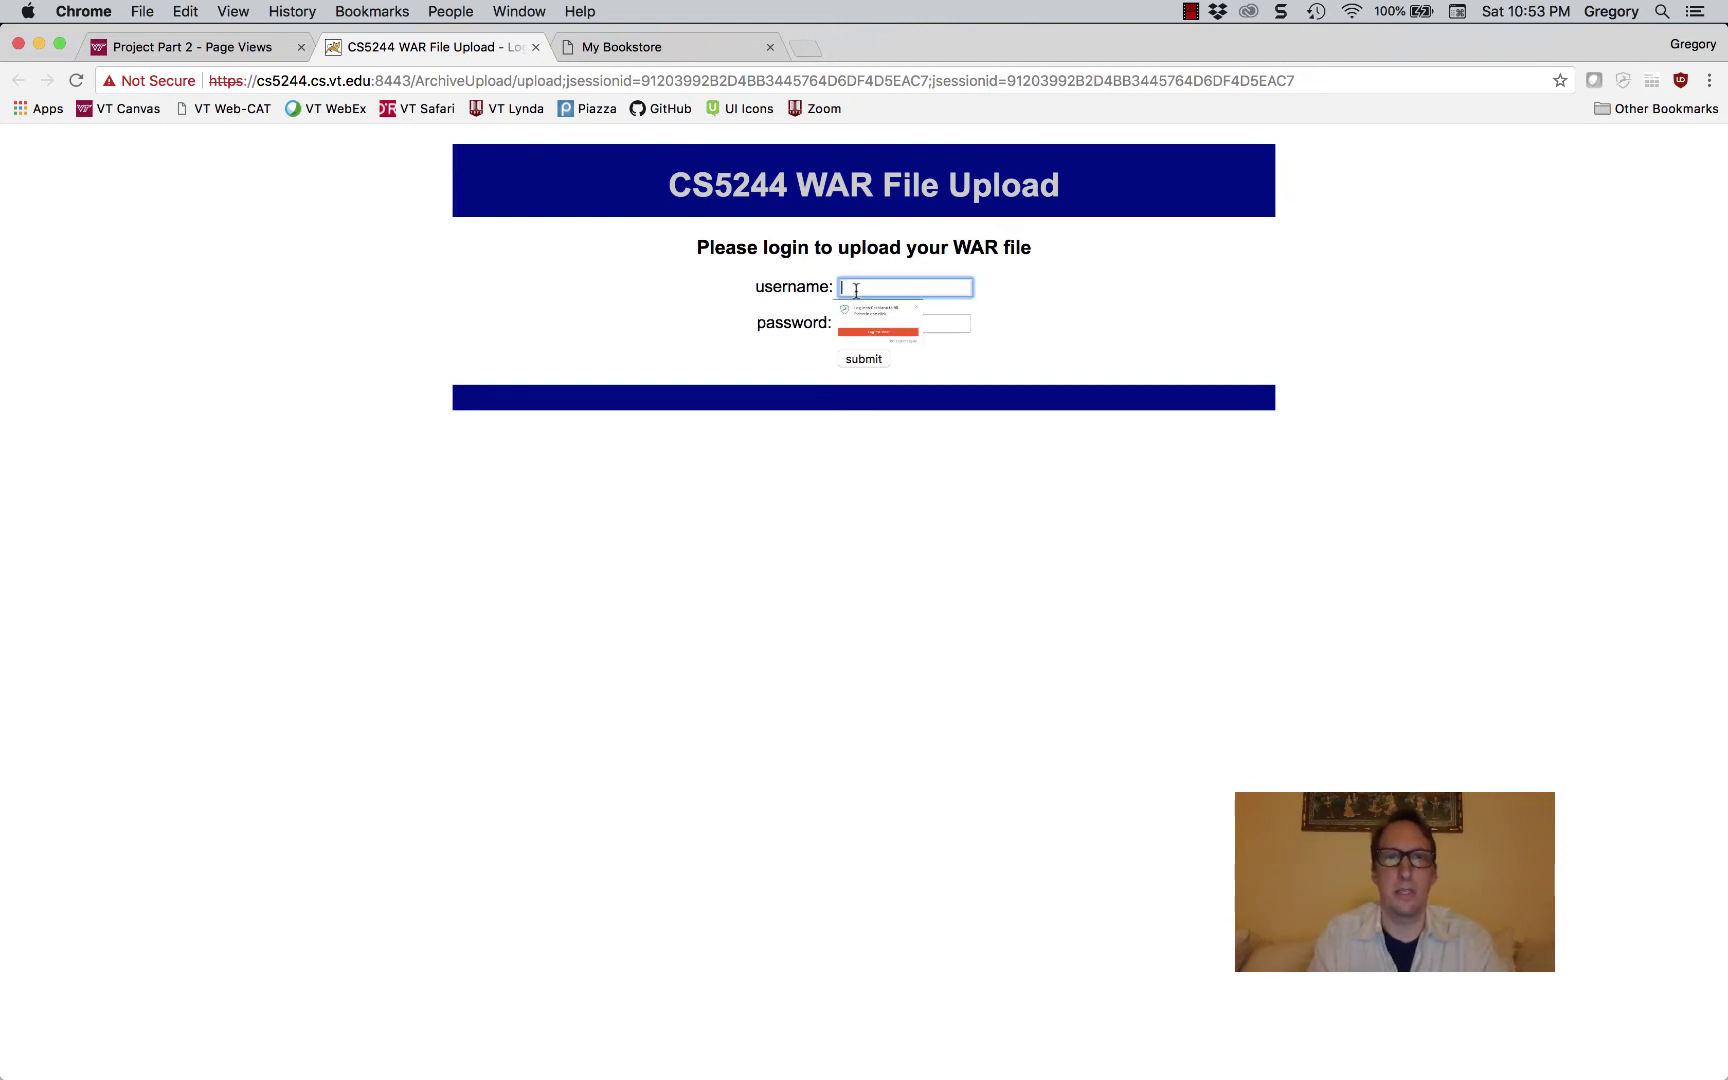
pyautogui.click(1123, 329)
pyautogui.click(911, 288)
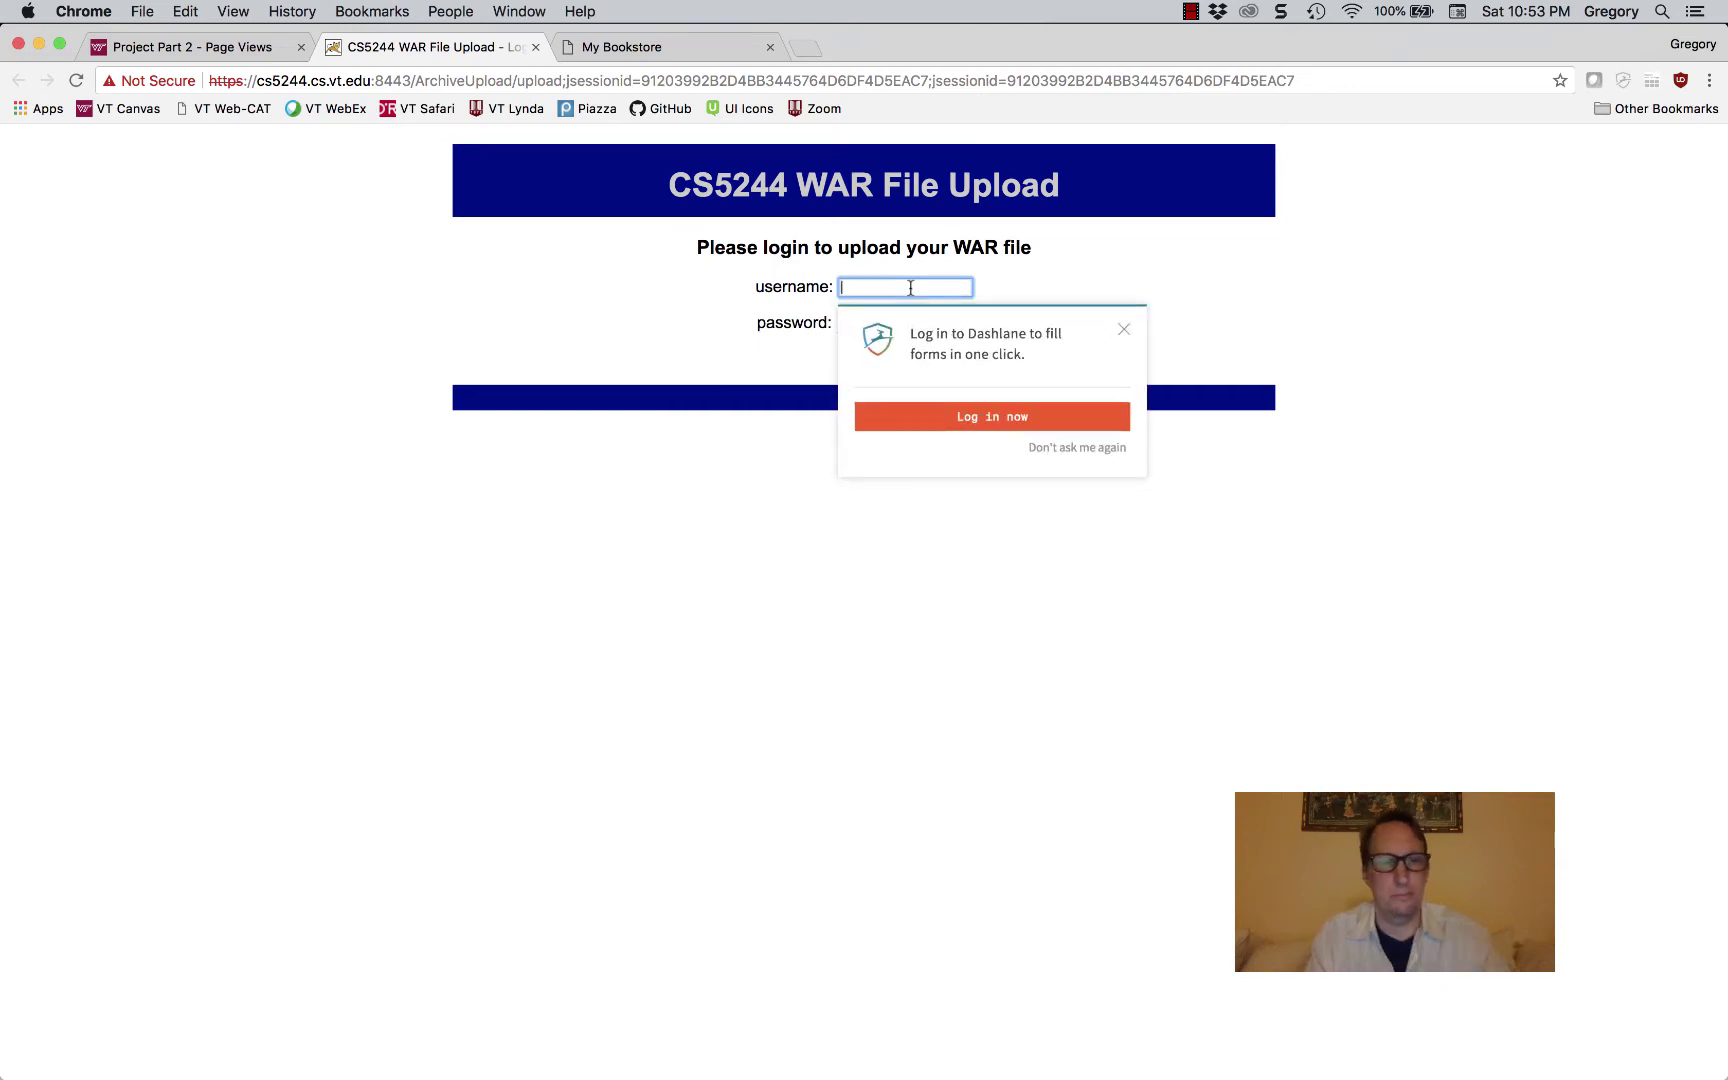
pyautogui.press('Escape')
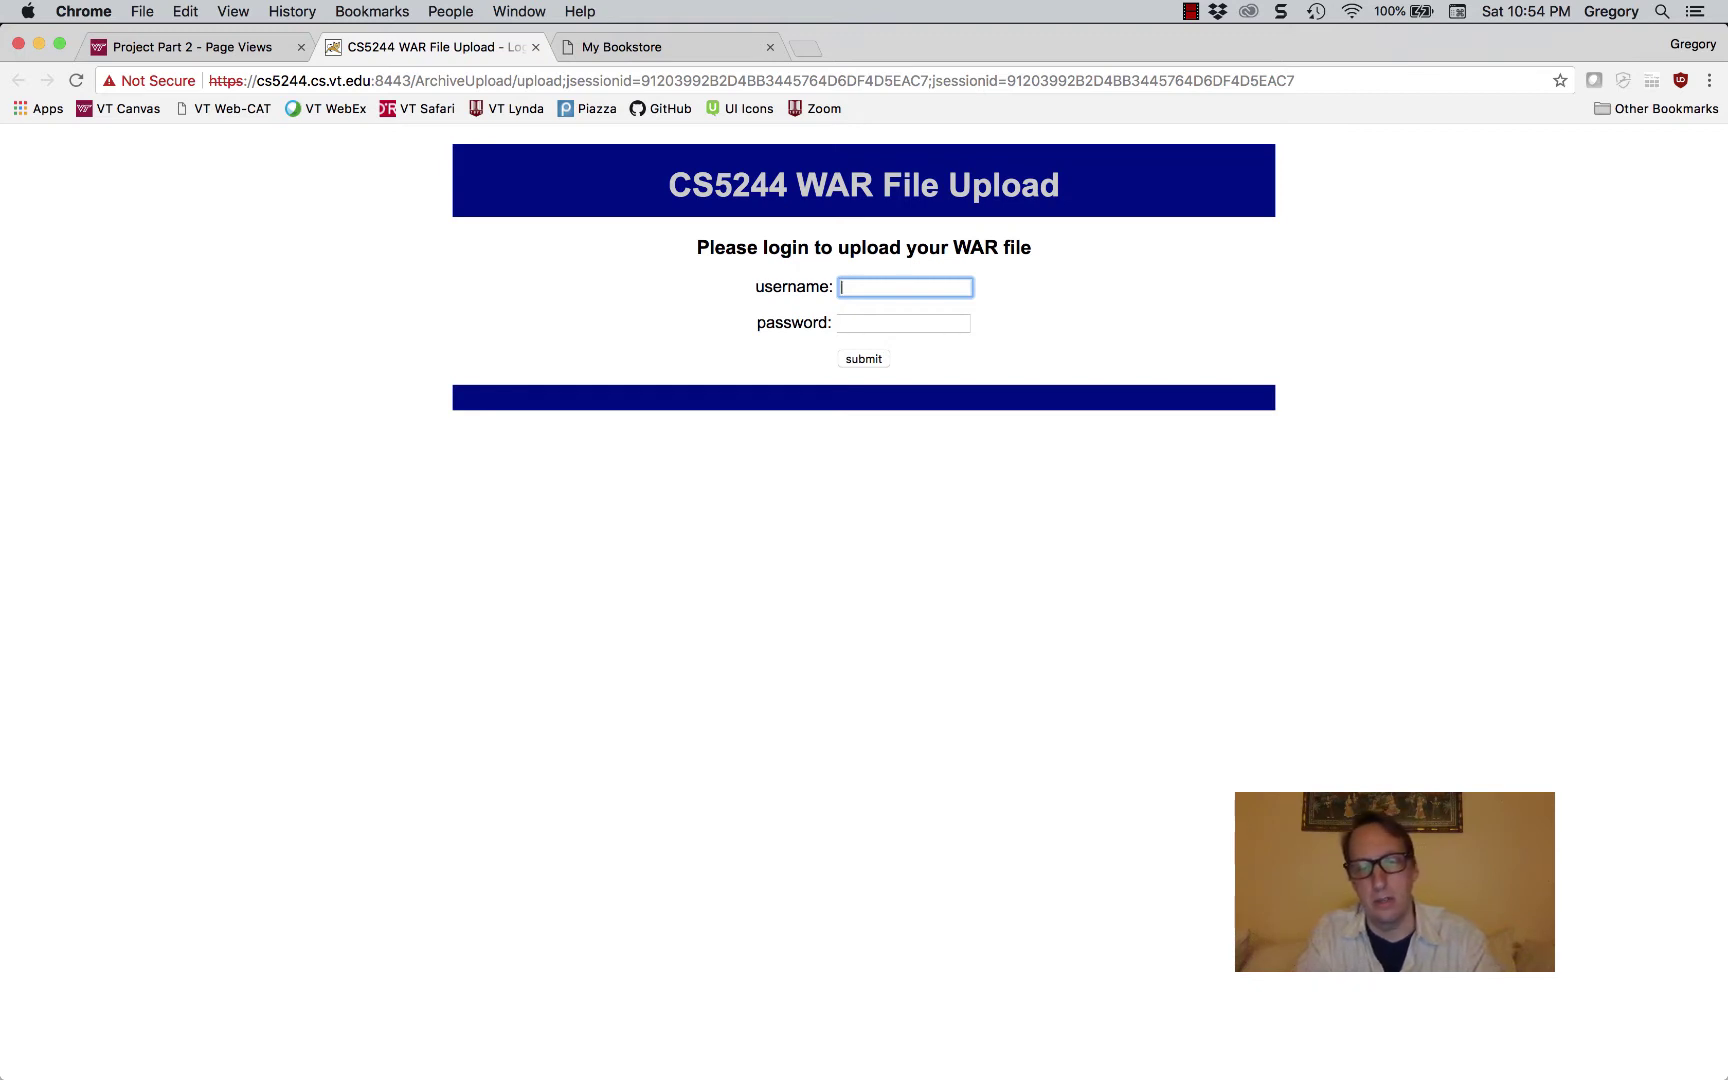
# Enter the account username and password and submit; the server rejects them as invalid.
pyautogui.write('gregwk')
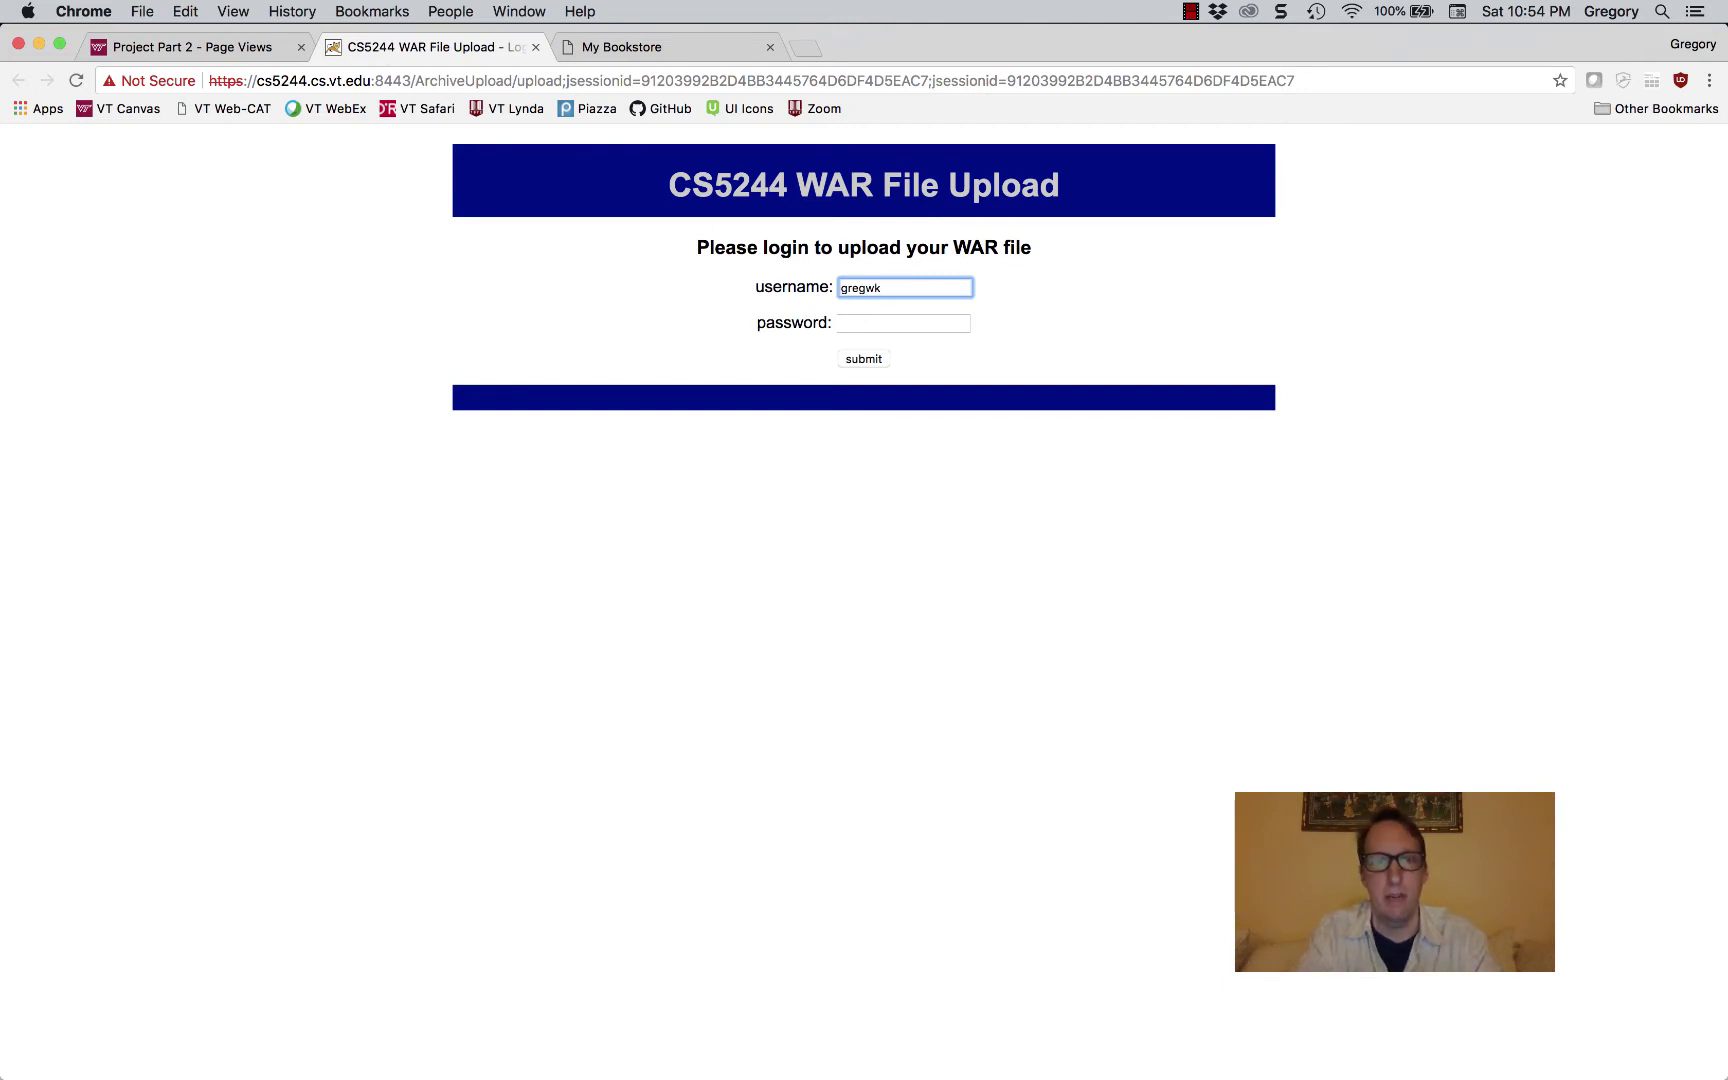
pyautogui.press('Tab')
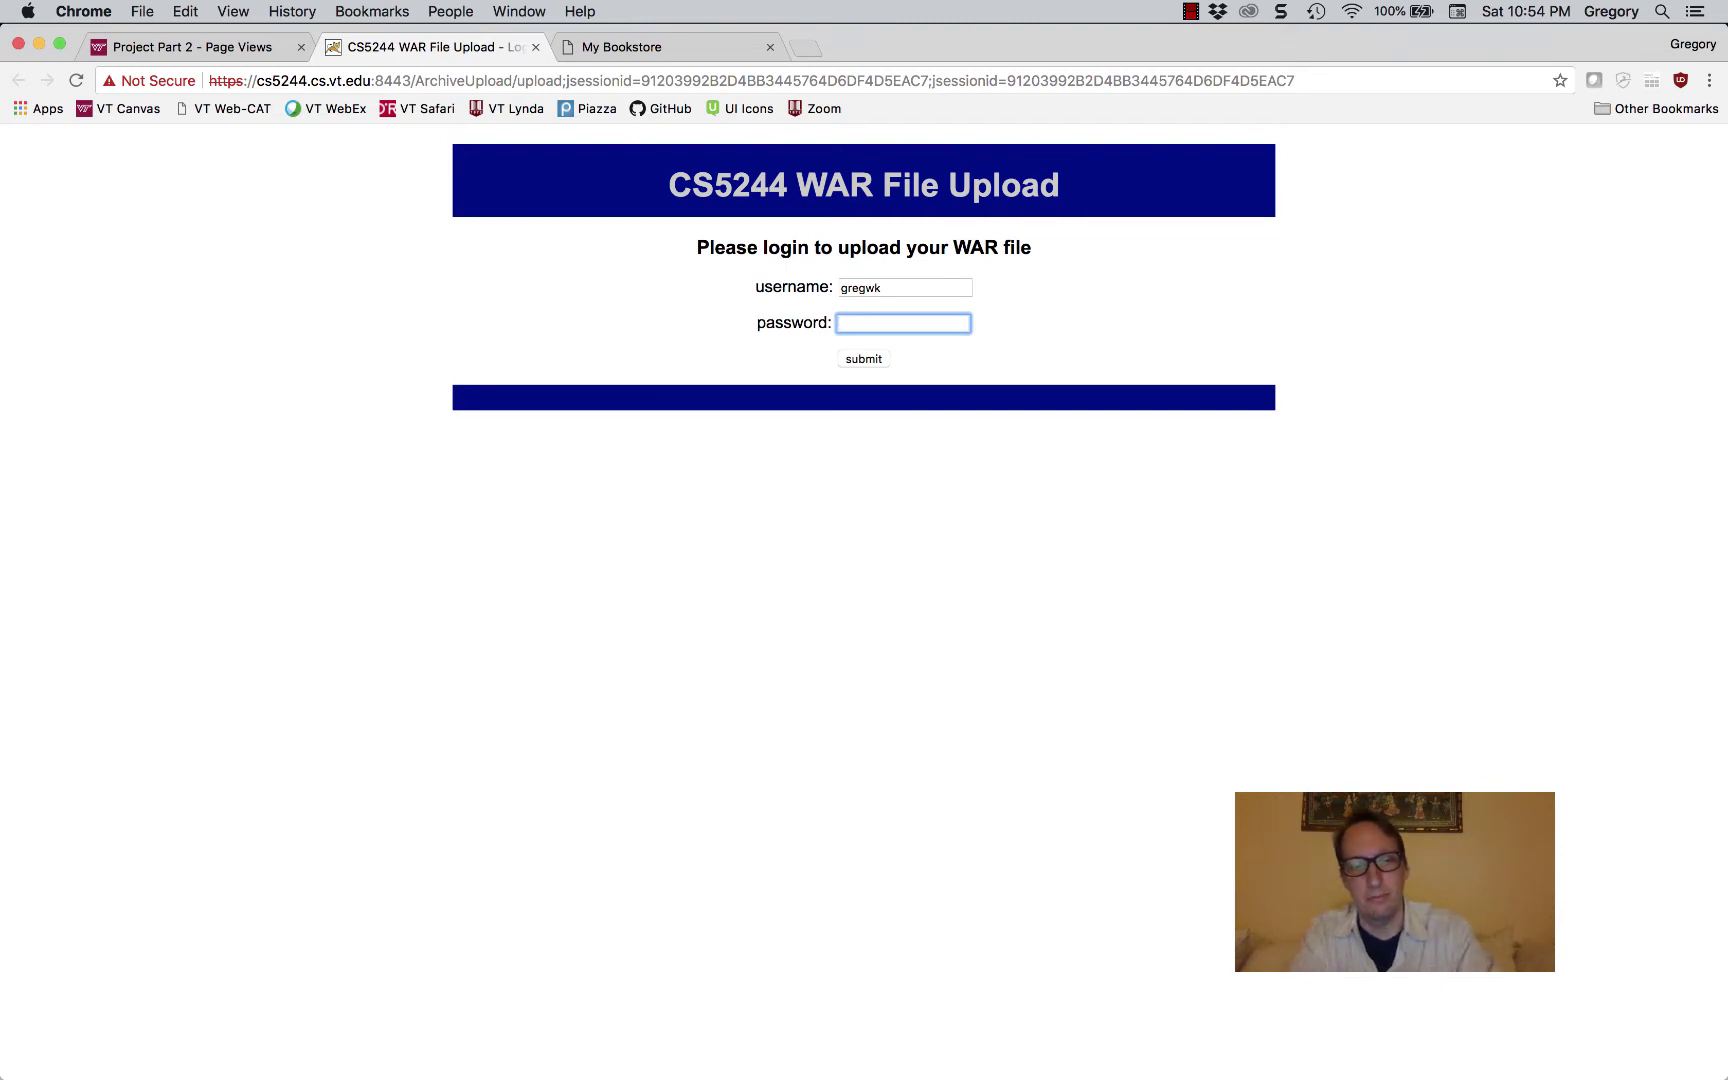
pyautogui.write('•••')
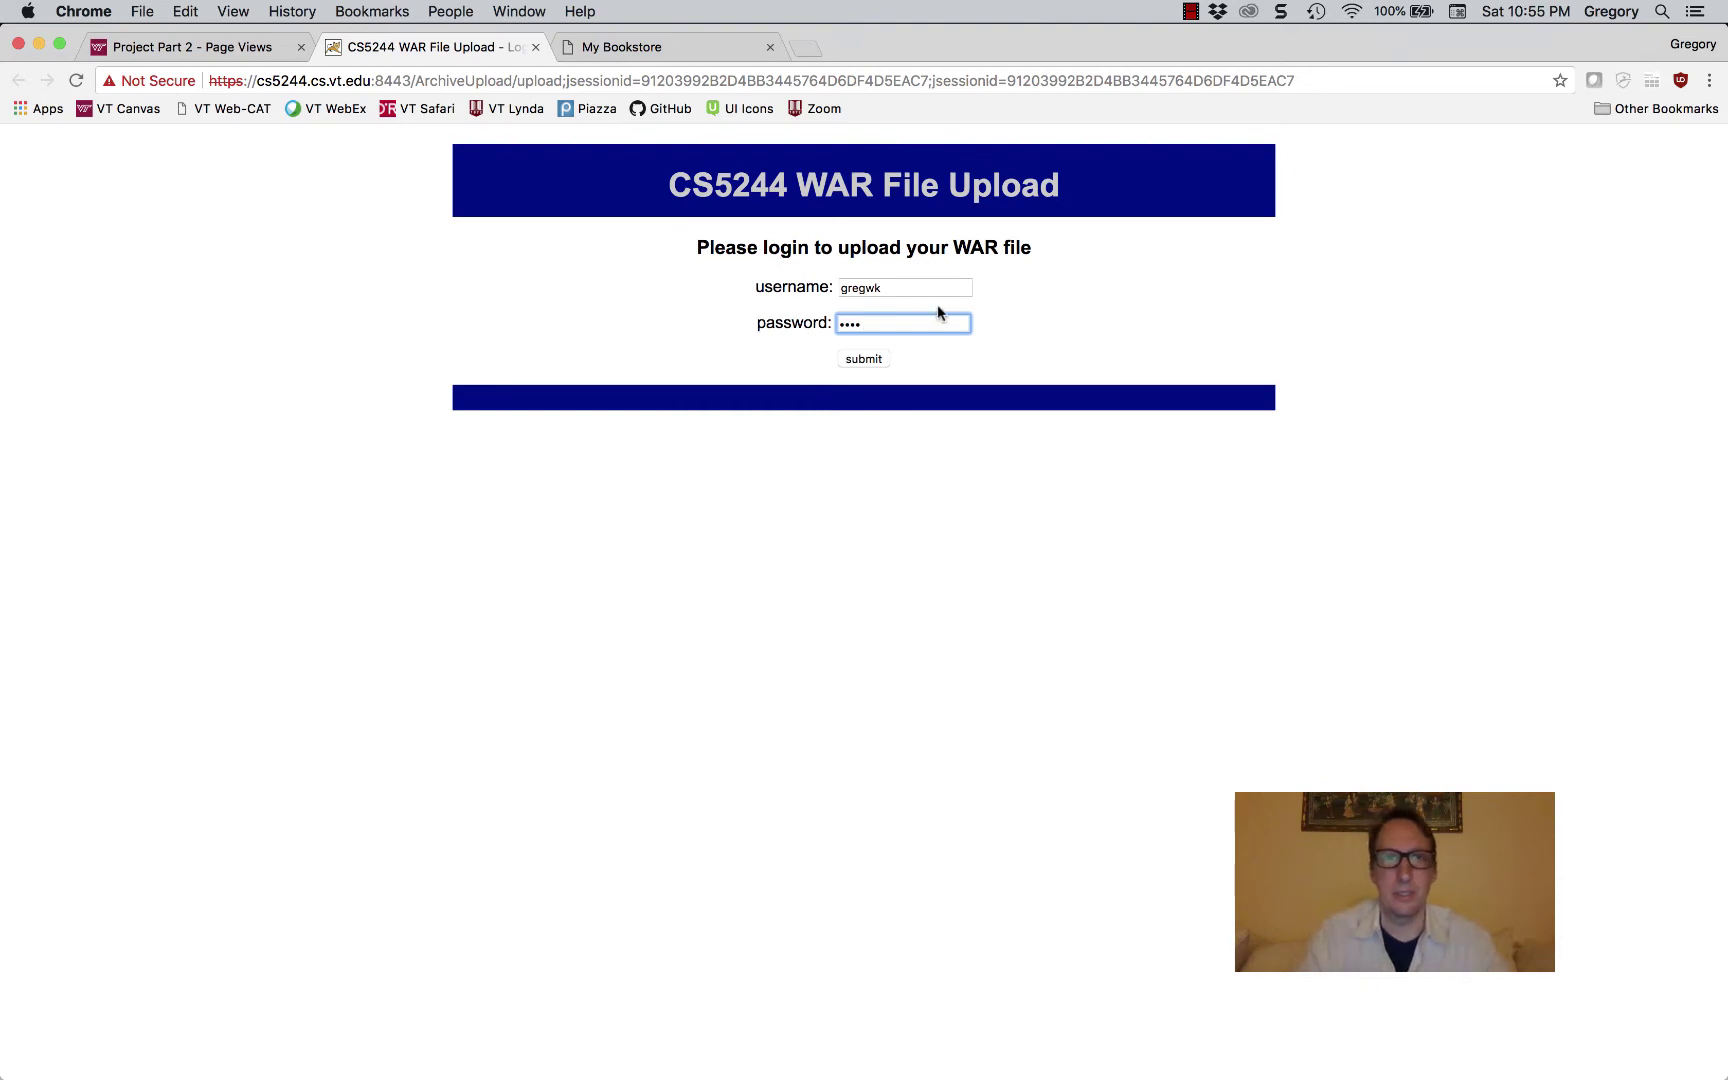
pyautogui.click(878, 359)
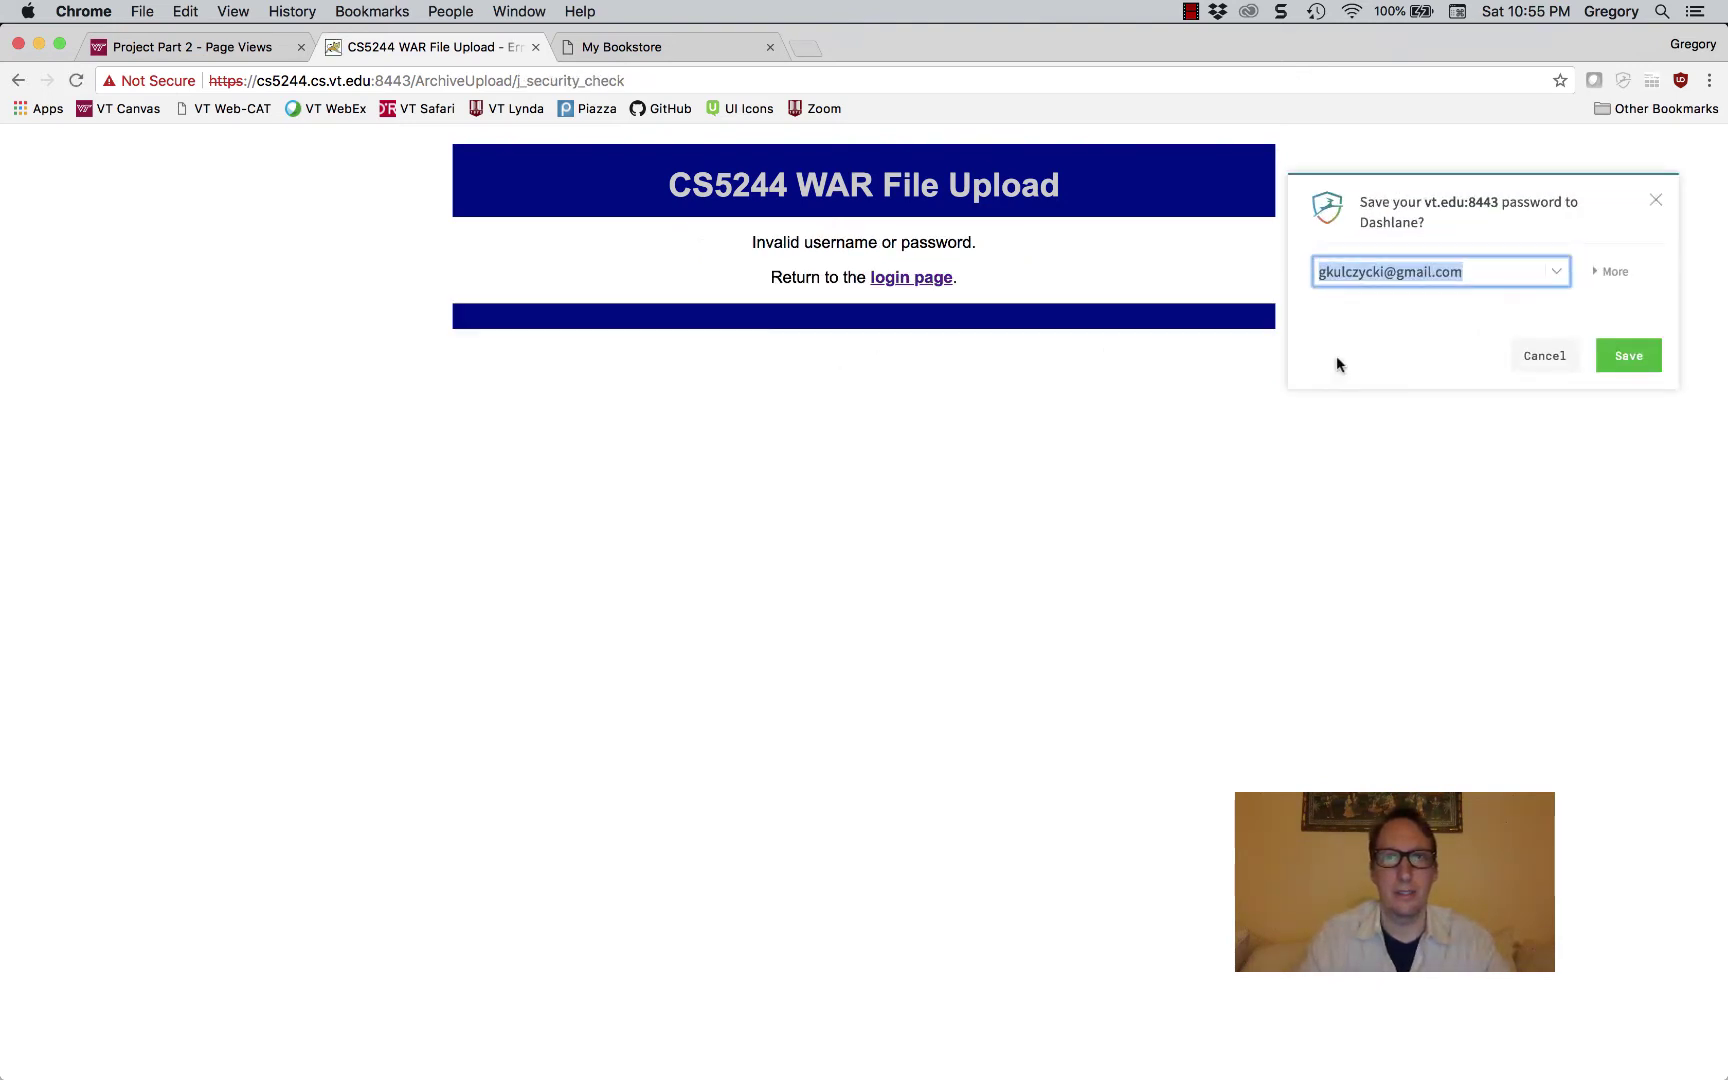
# Decline saving the password, return to the login form, and log in with the student account.
pyautogui.click(1558, 360)
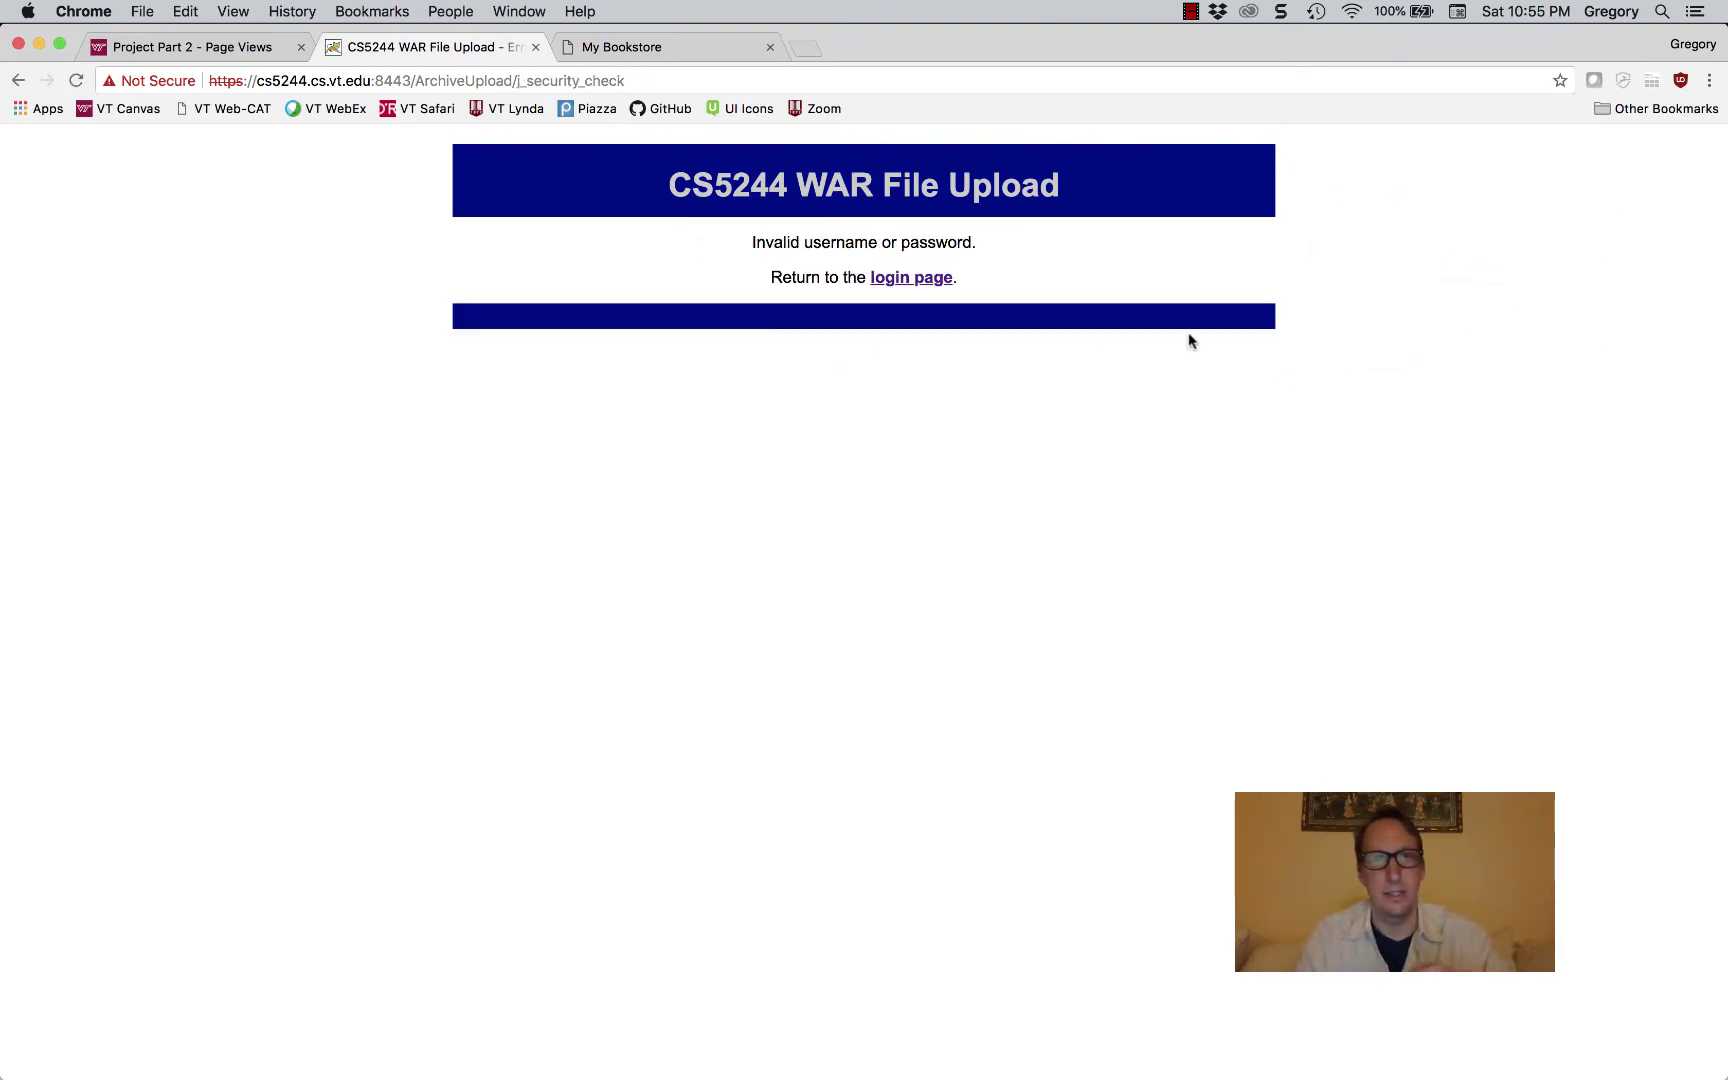
pyautogui.click(924, 278)
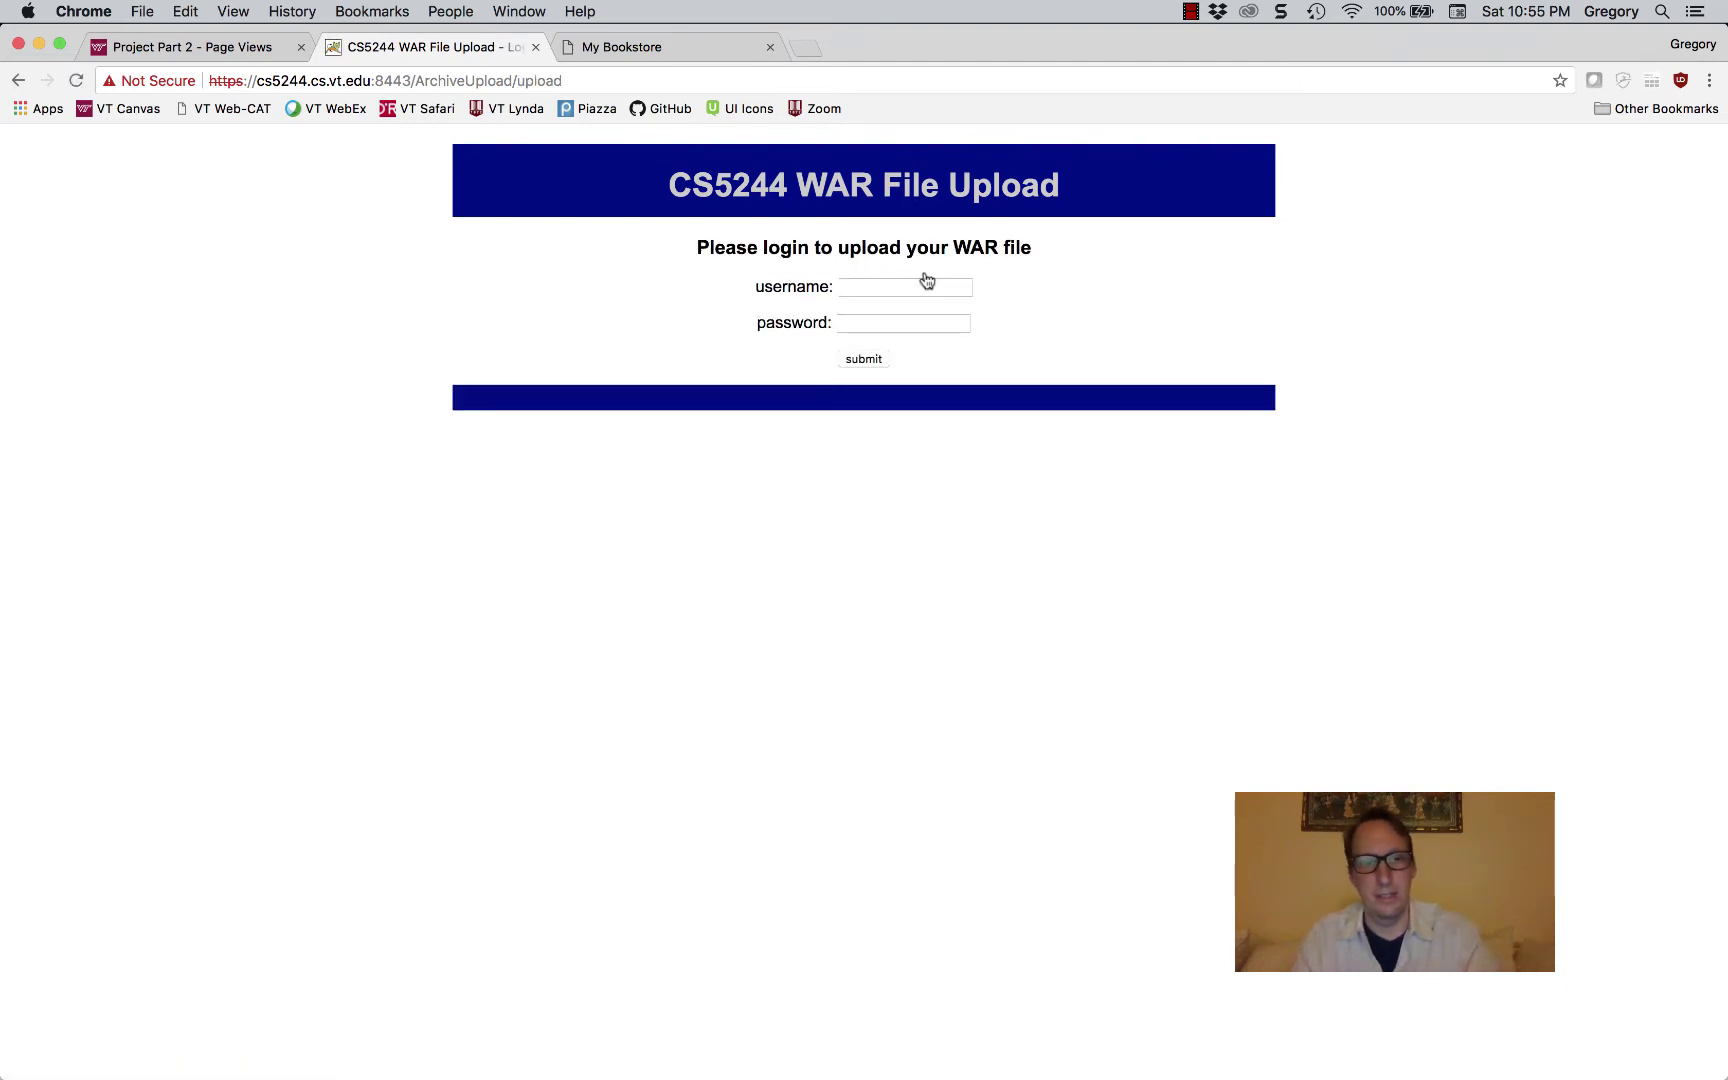
pyautogui.click(912, 286)
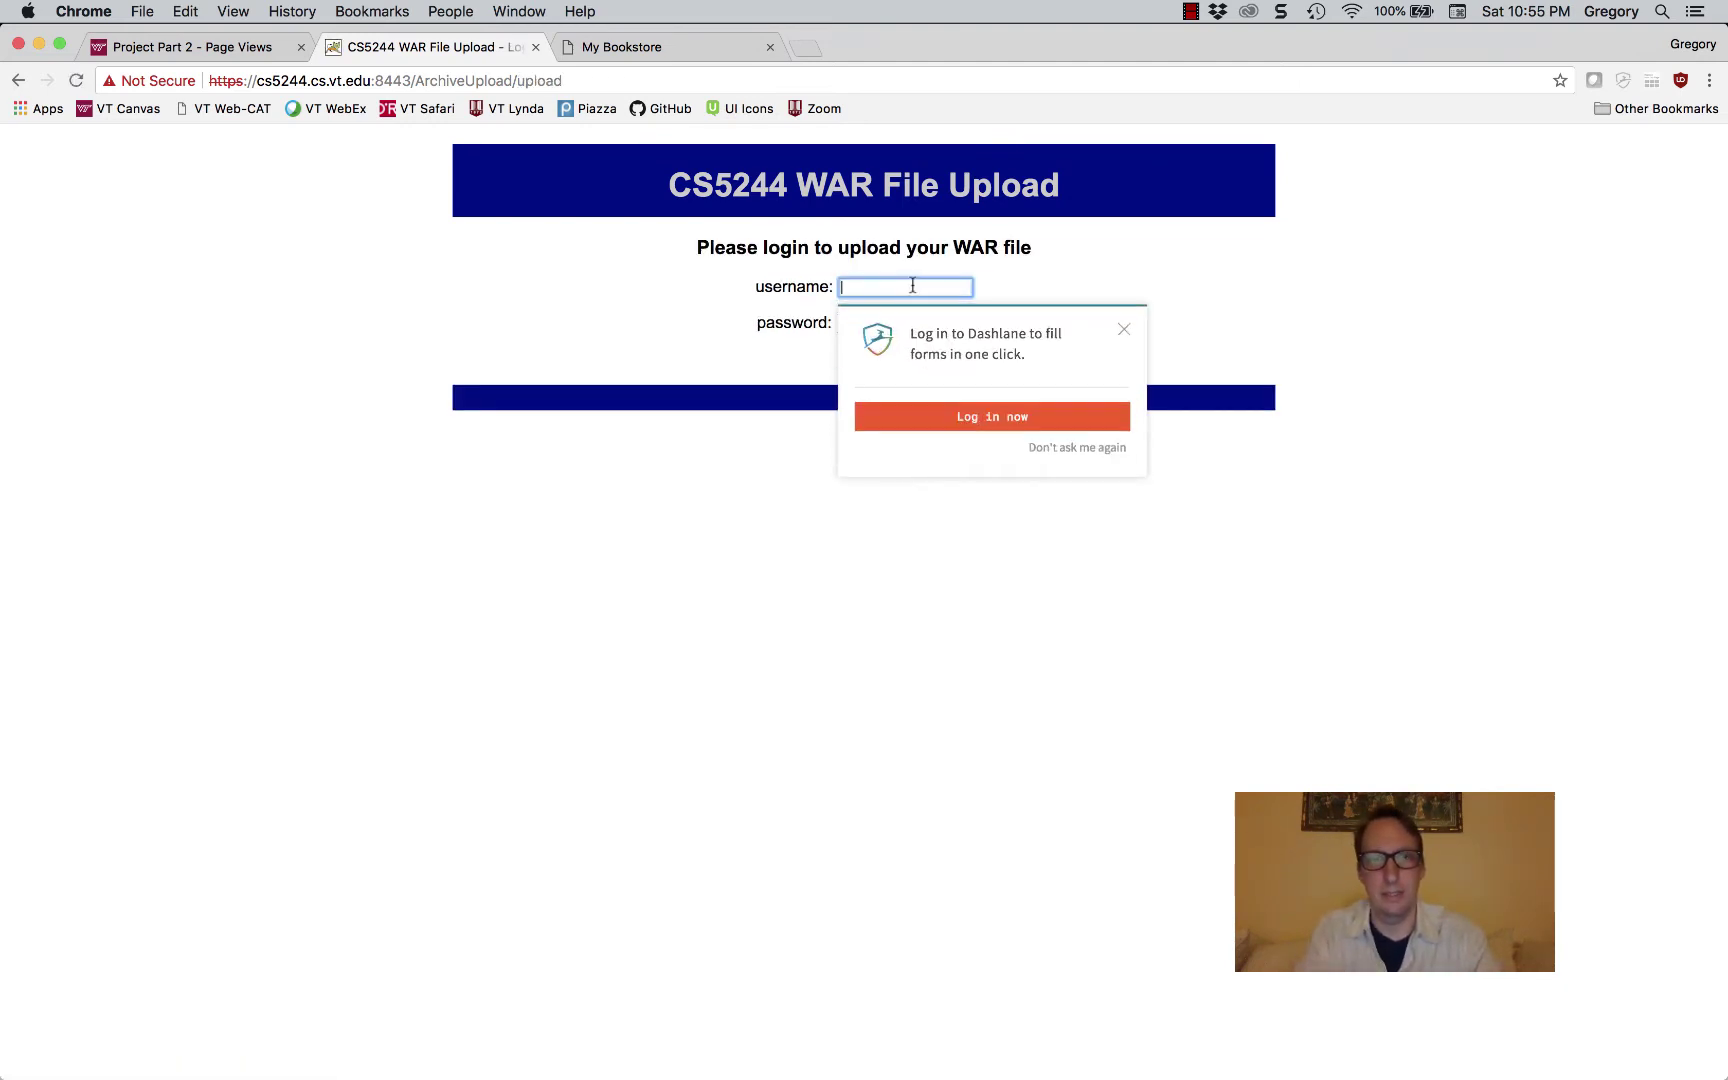
pyautogui.write('gregwk')
pyautogui.press('Tab')
pyautogui.write('***')
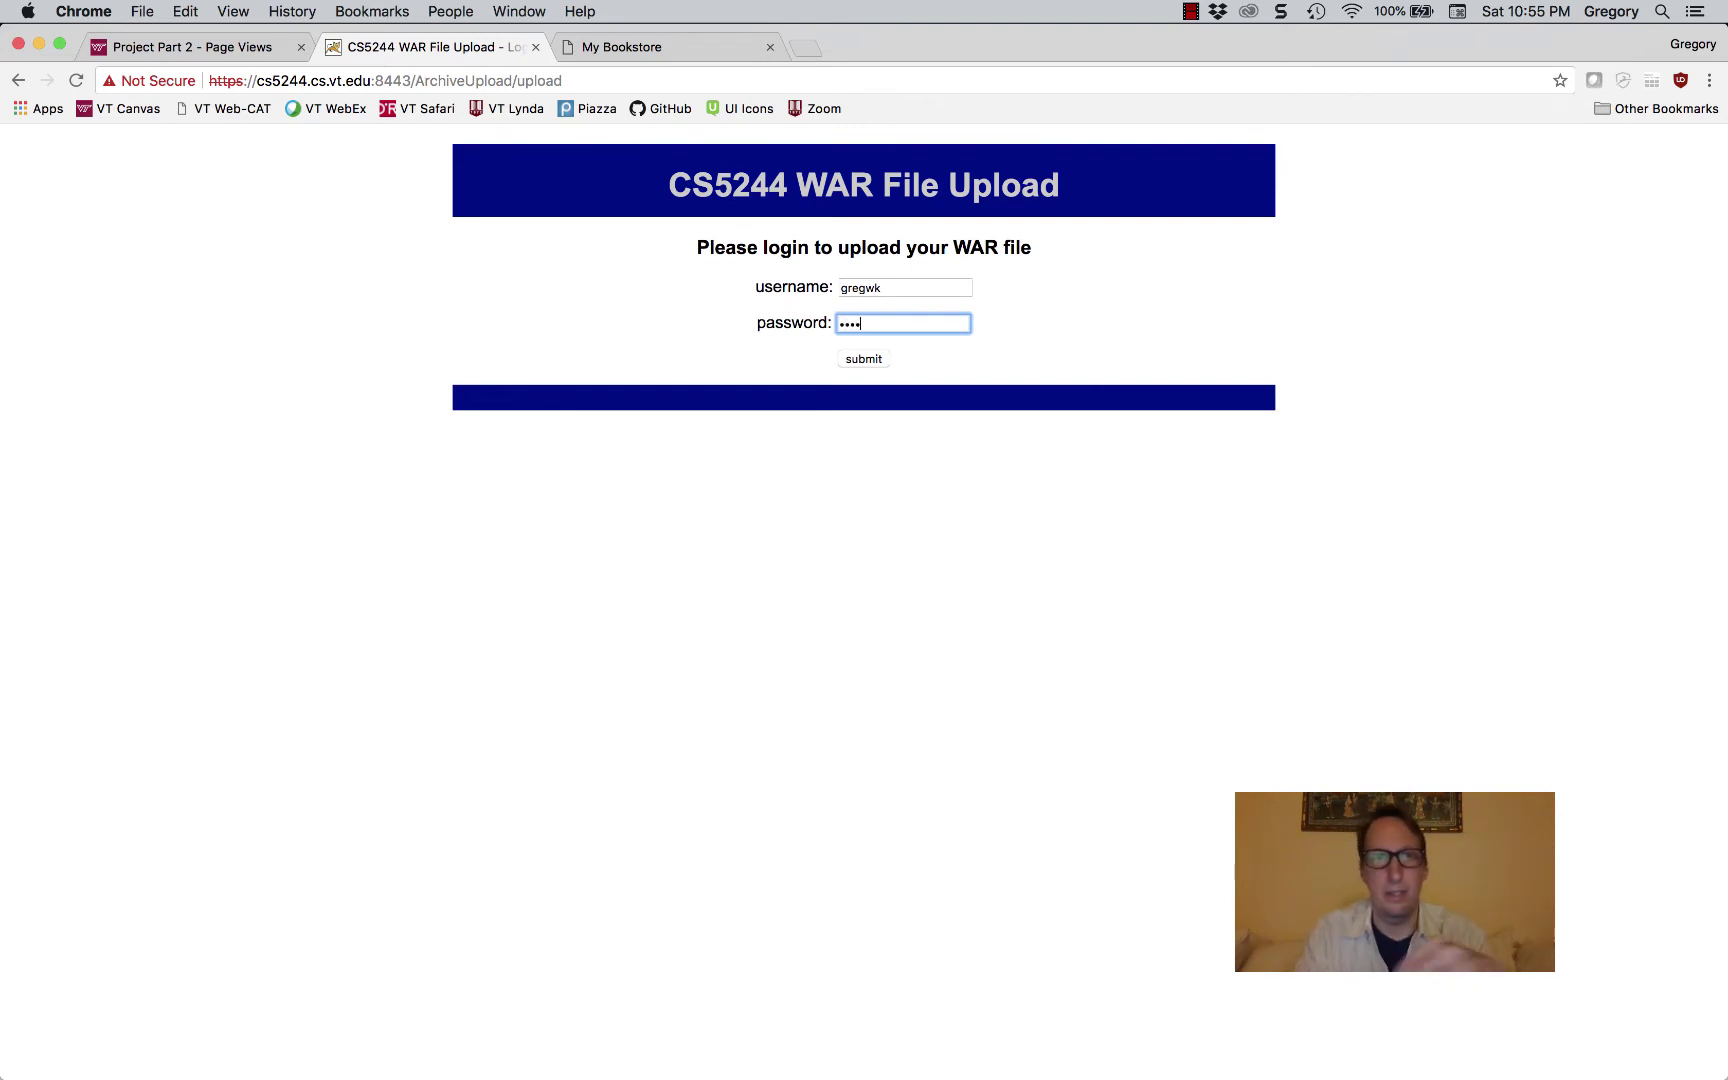
pyautogui.click(872, 358)
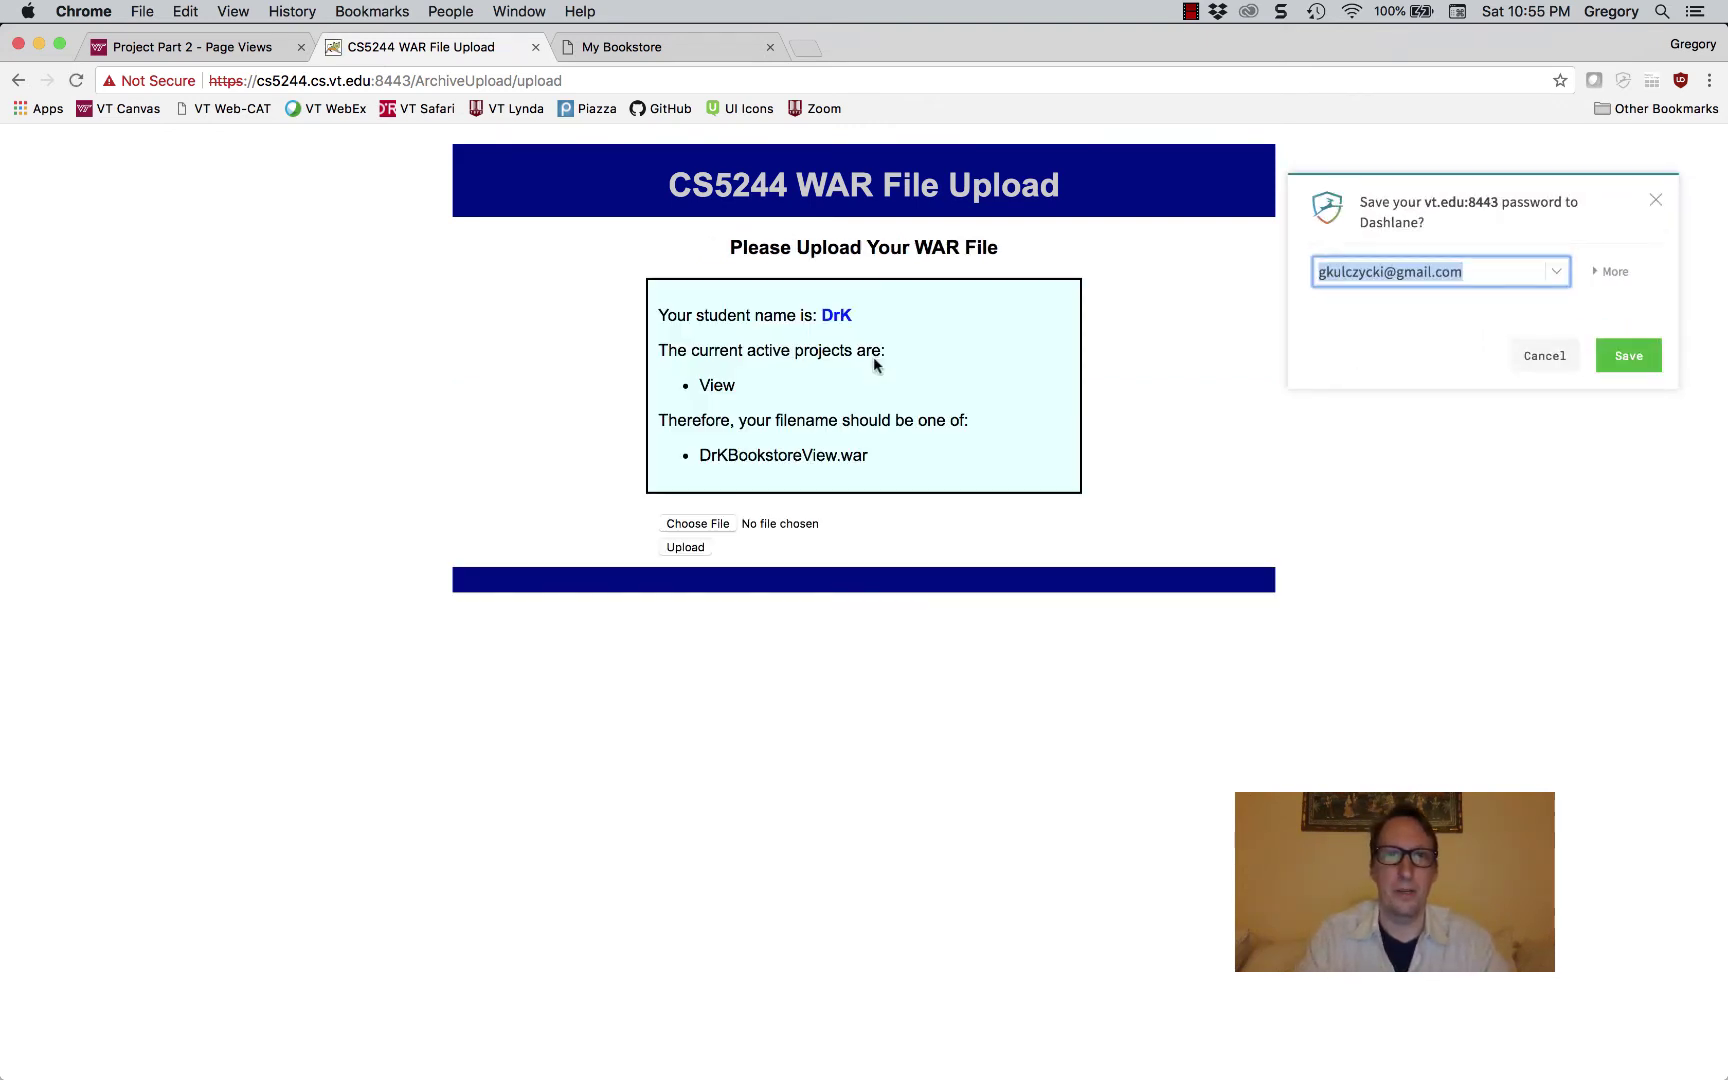
# Cancel the Dashlane save-password popup and open the Choose File picker.
pyautogui.click(1545, 357)
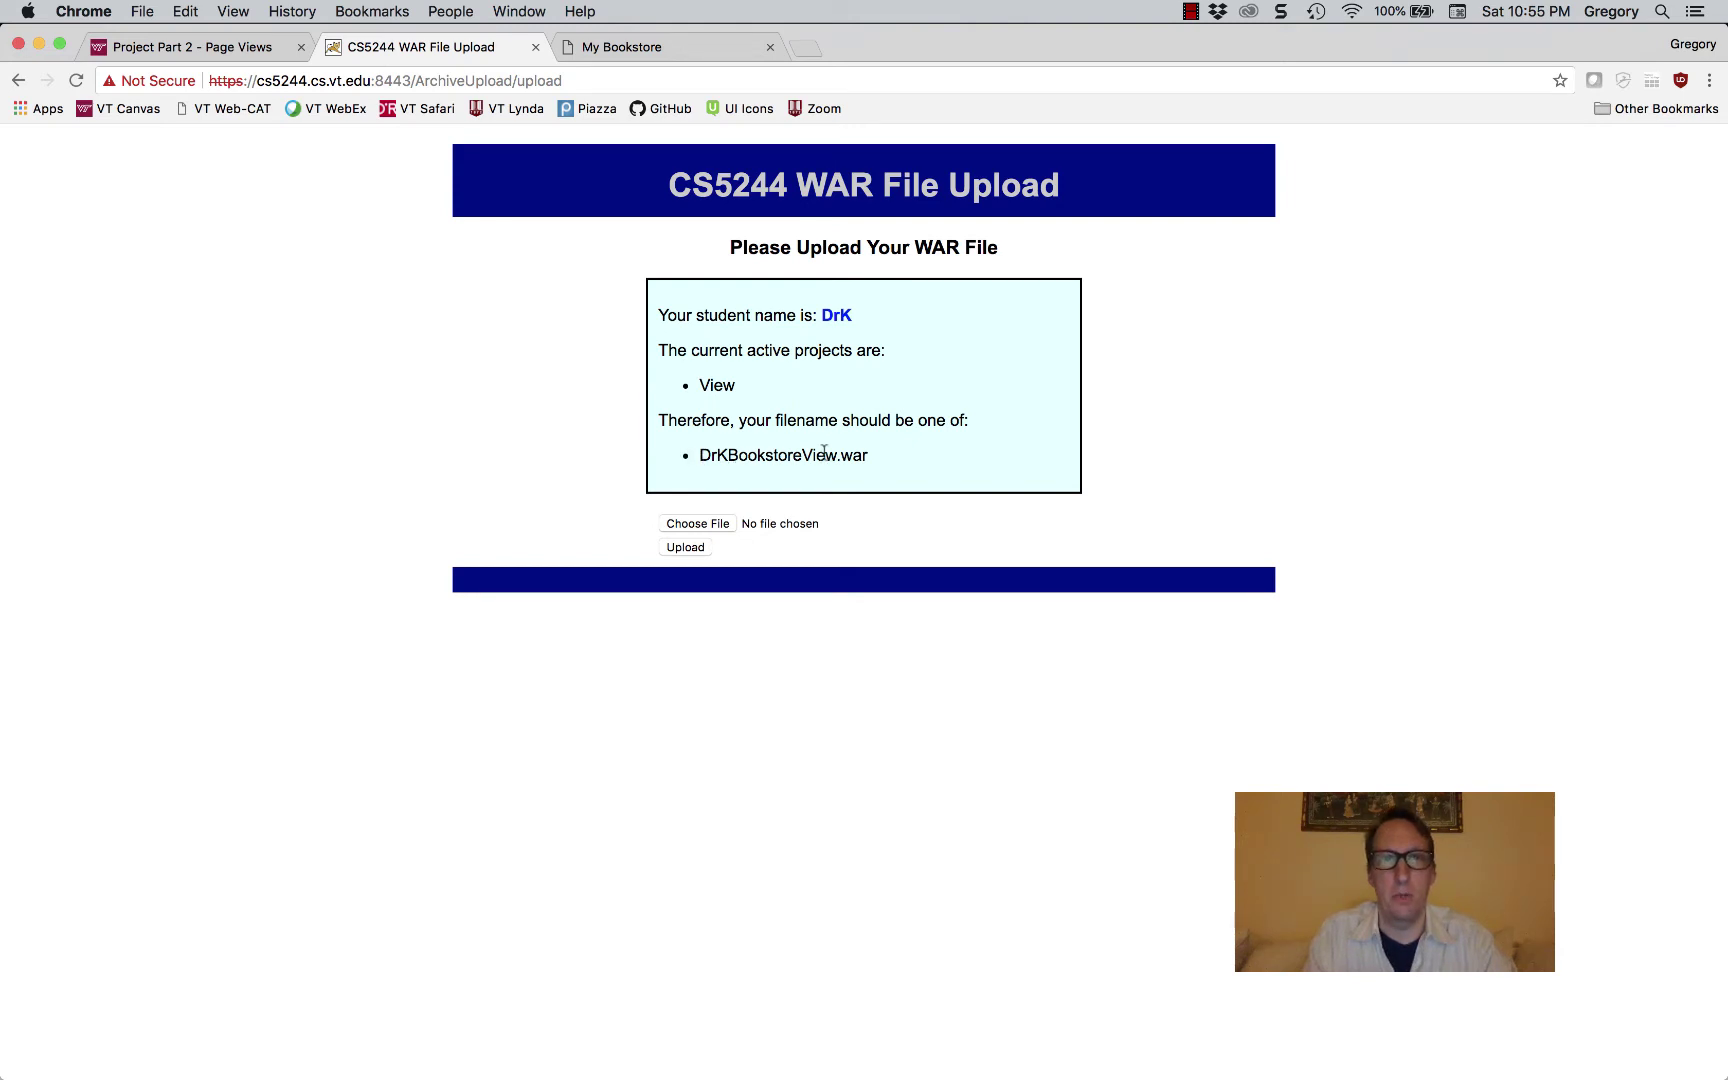
pyautogui.click(697, 524)
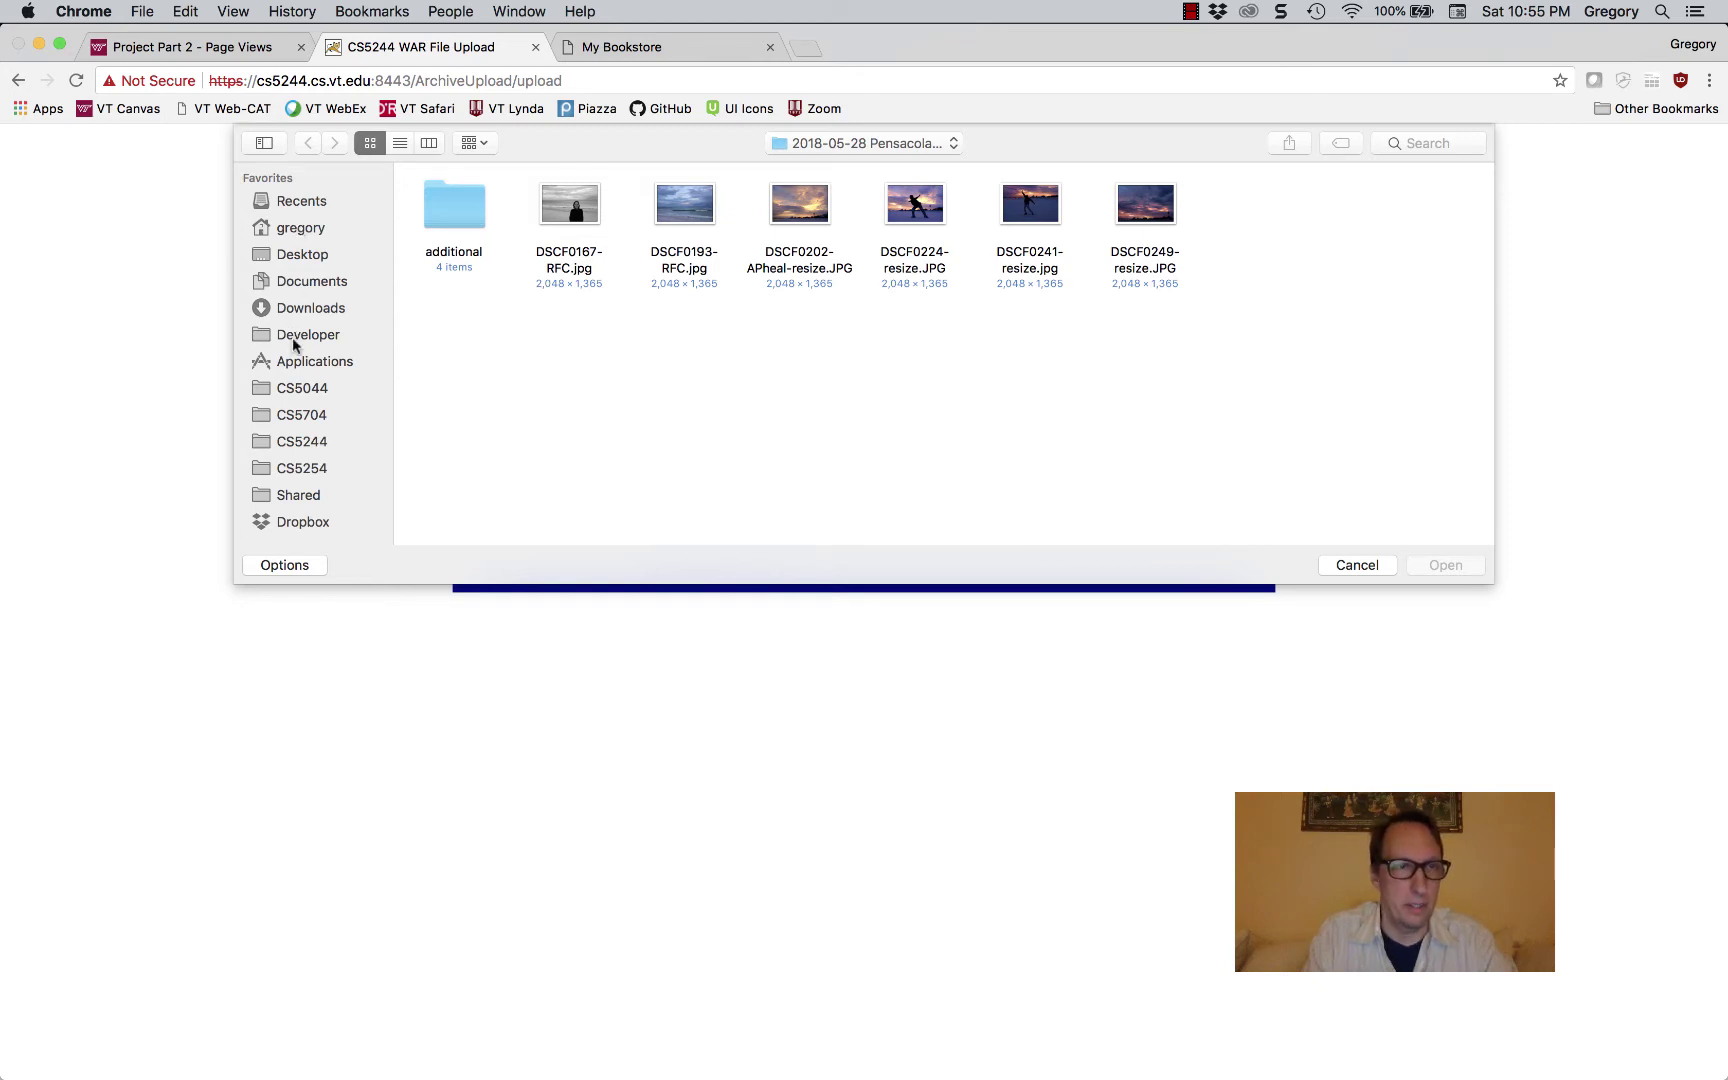
# Browse to Developer/IdeaProjects/CS5244/DrKBookstoreView/build/libs and choose DrKBookstoreView.war.
pyautogui.click(298, 229)
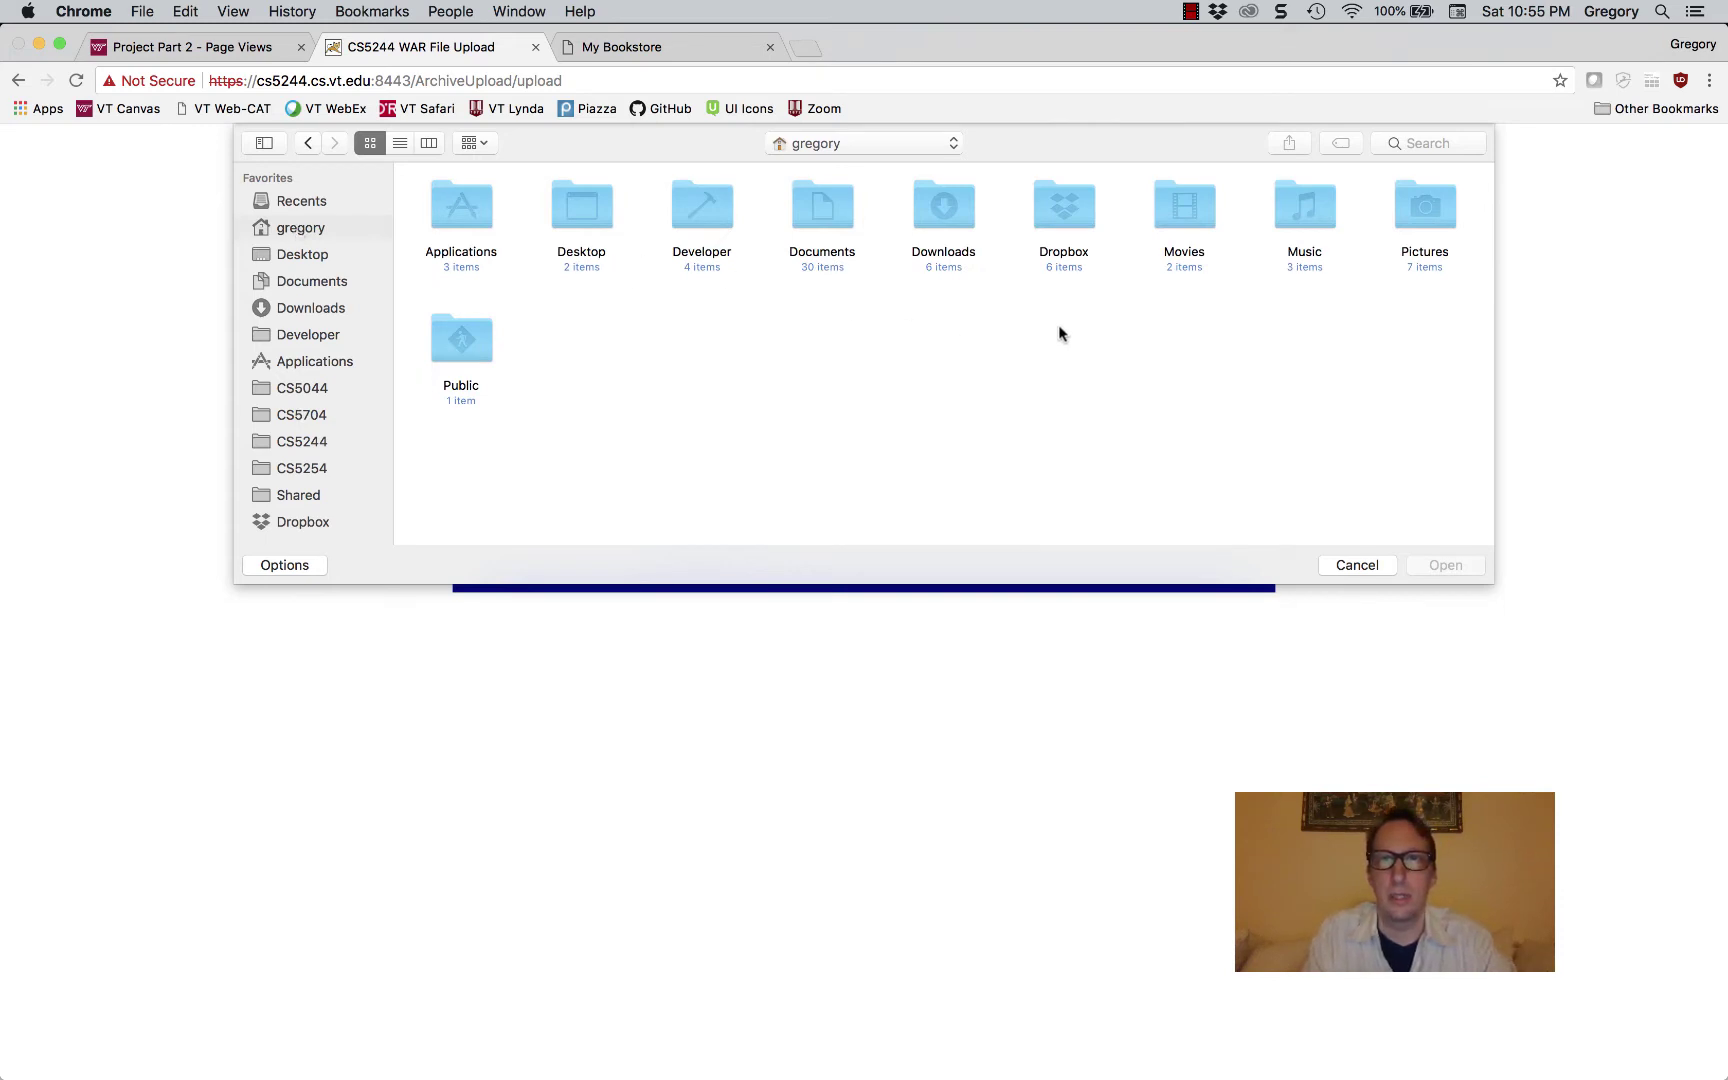
pyautogui.doubleClick(693, 195)
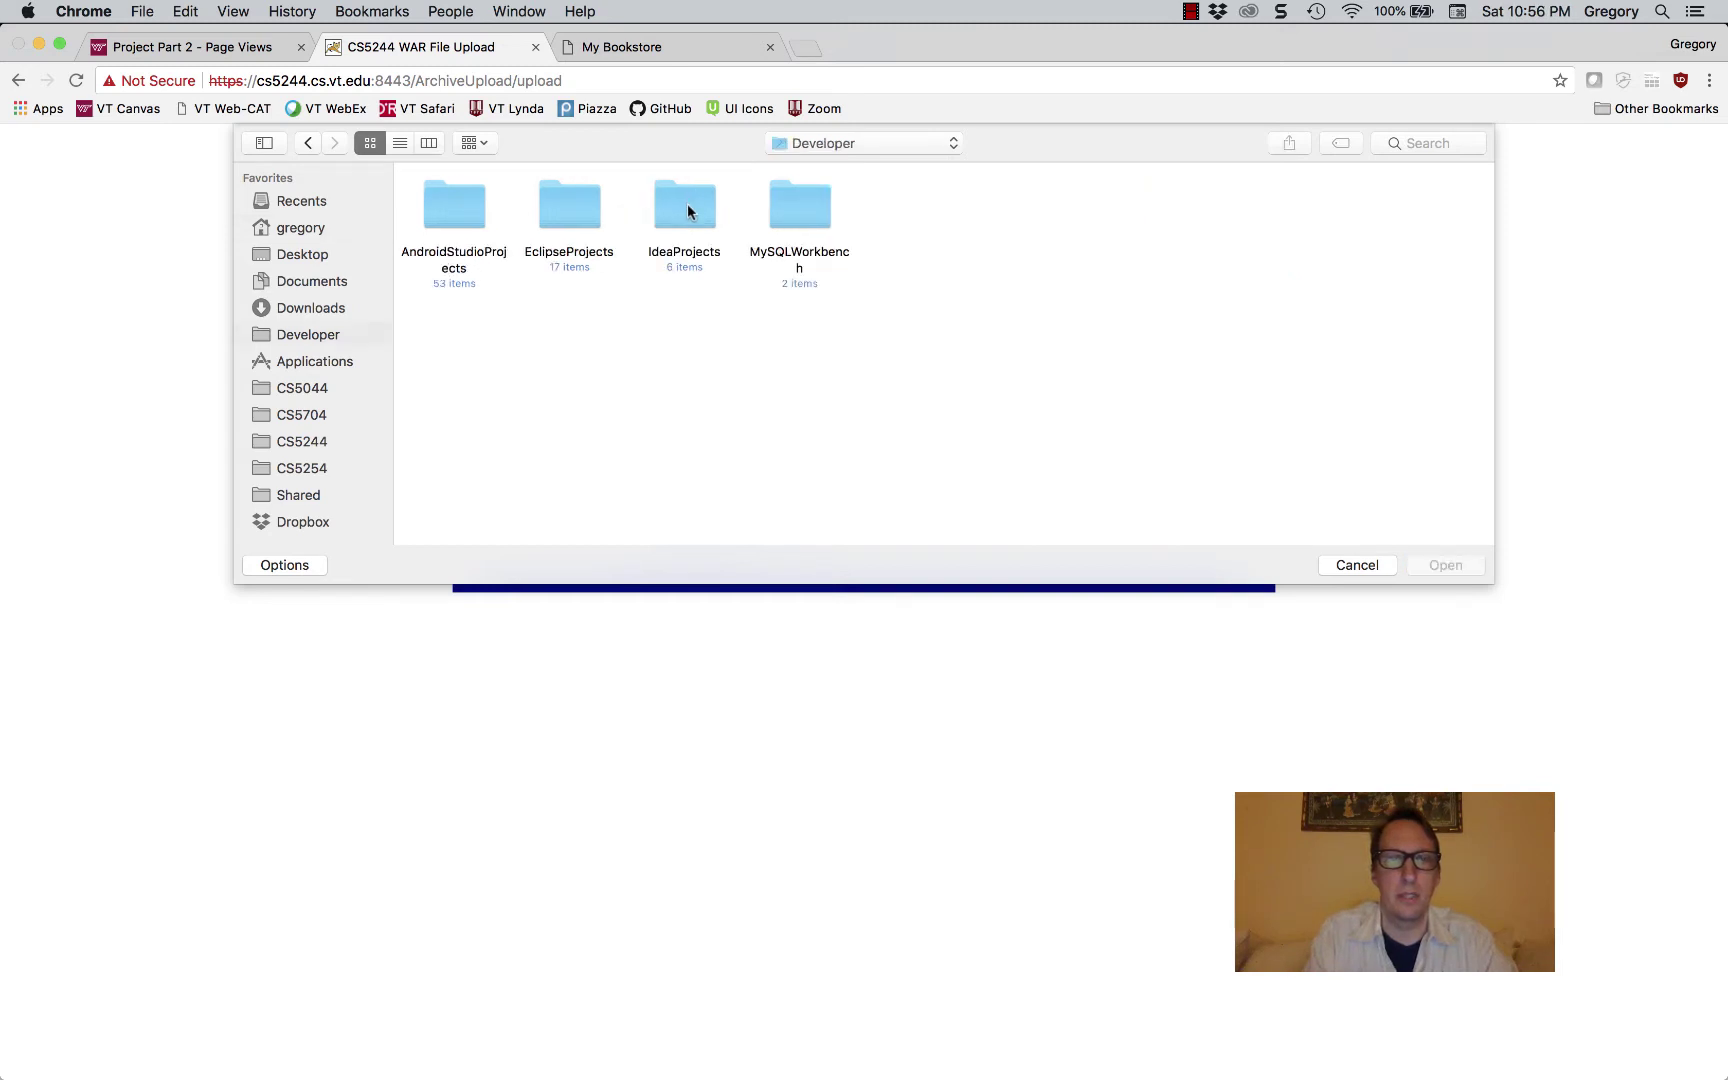
pyautogui.doubleClick(687, 202)
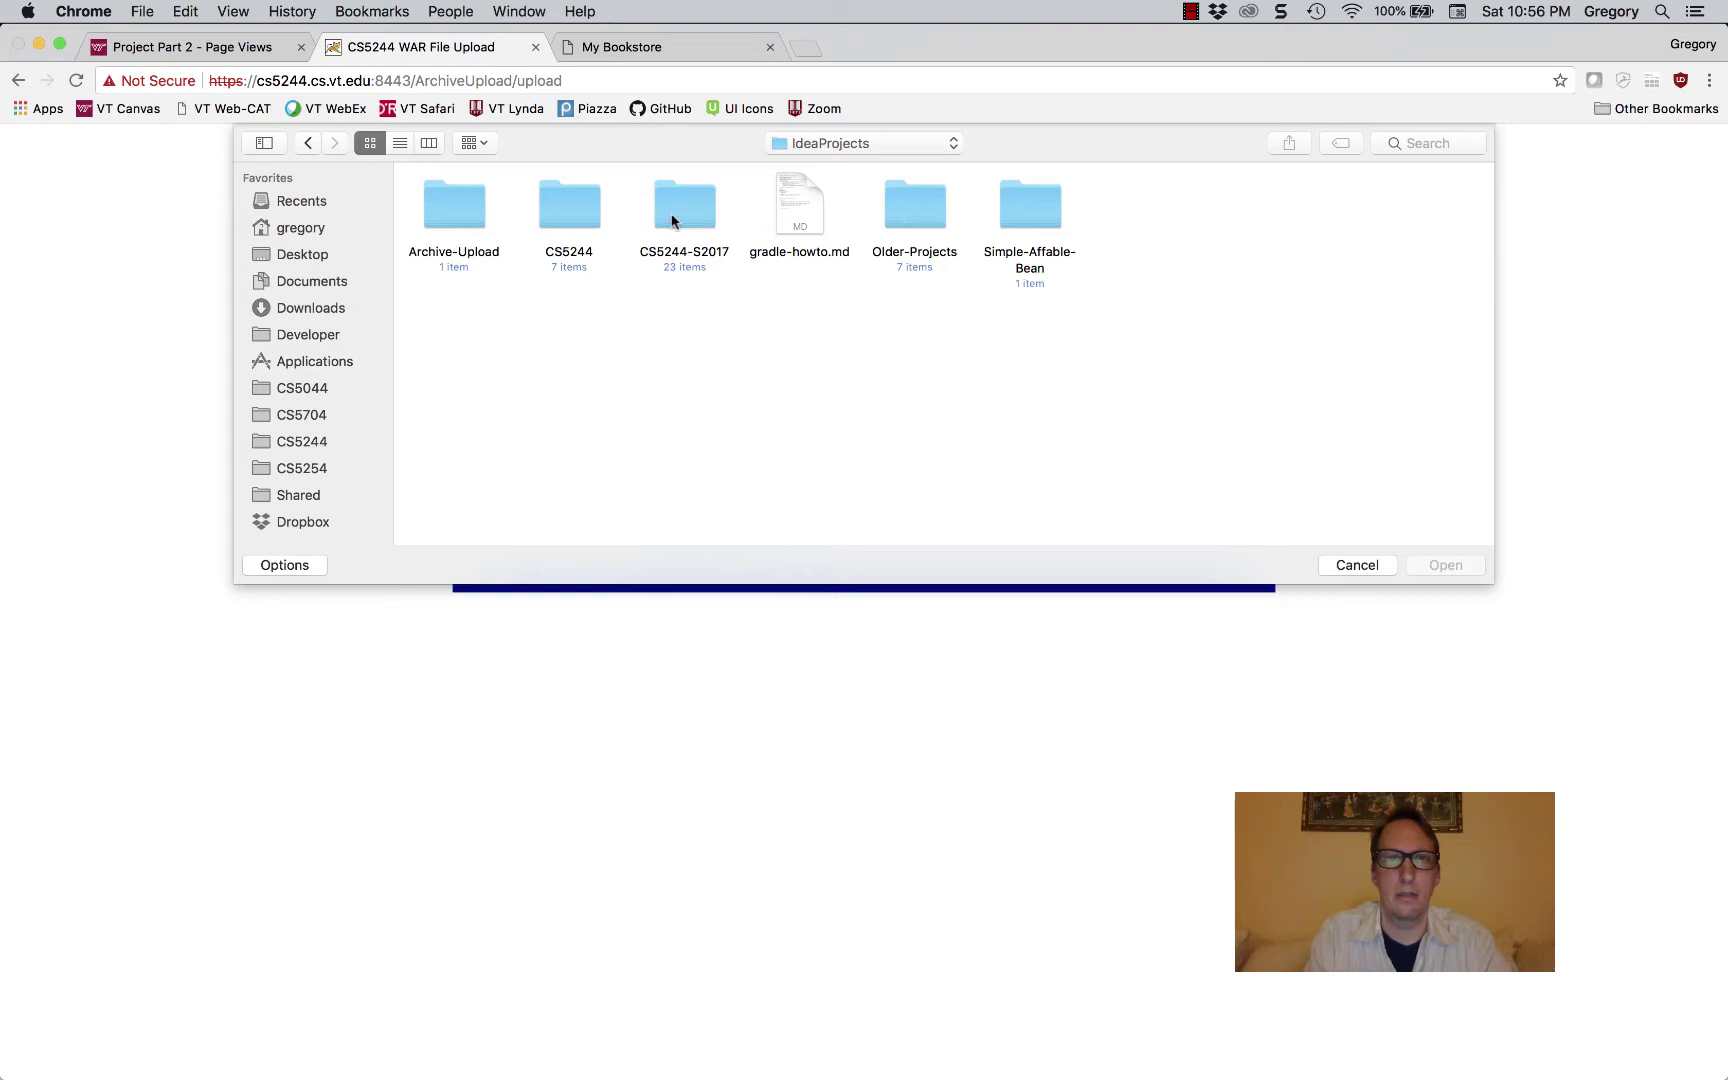
pyautogui.doubleClick(567, 212)
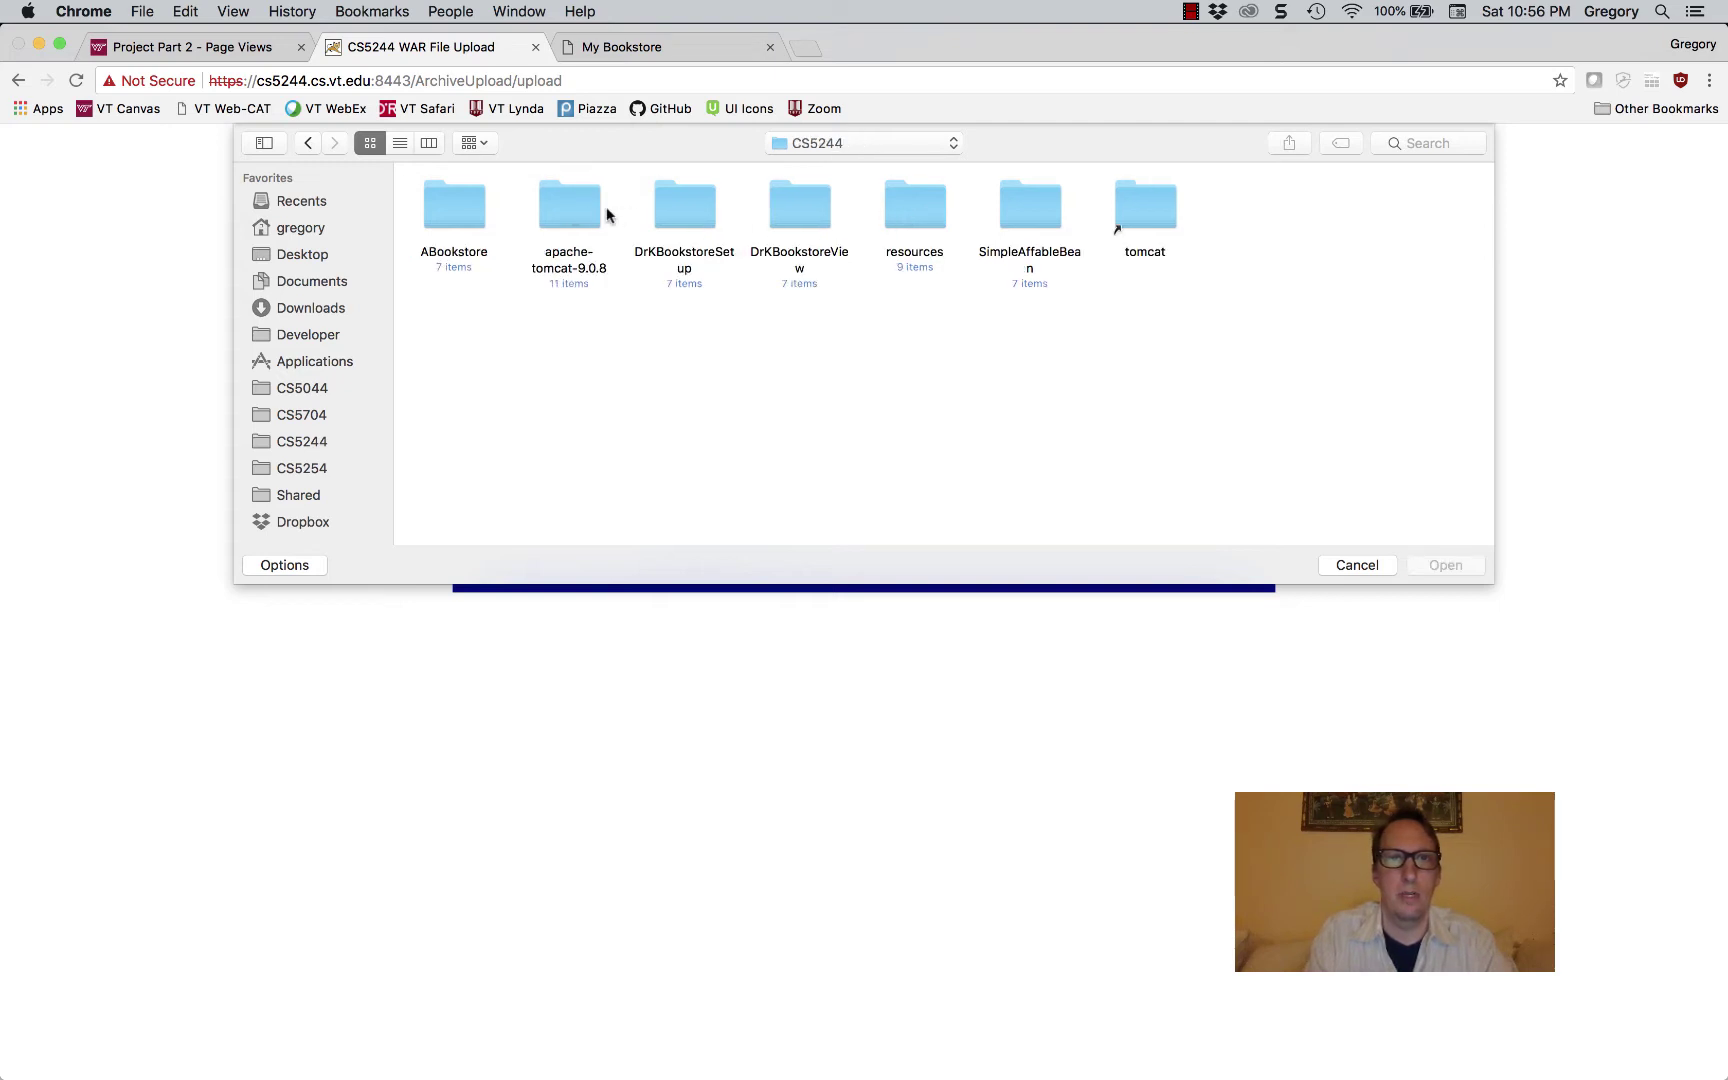
pyautogui.doubleClick(800, 215)
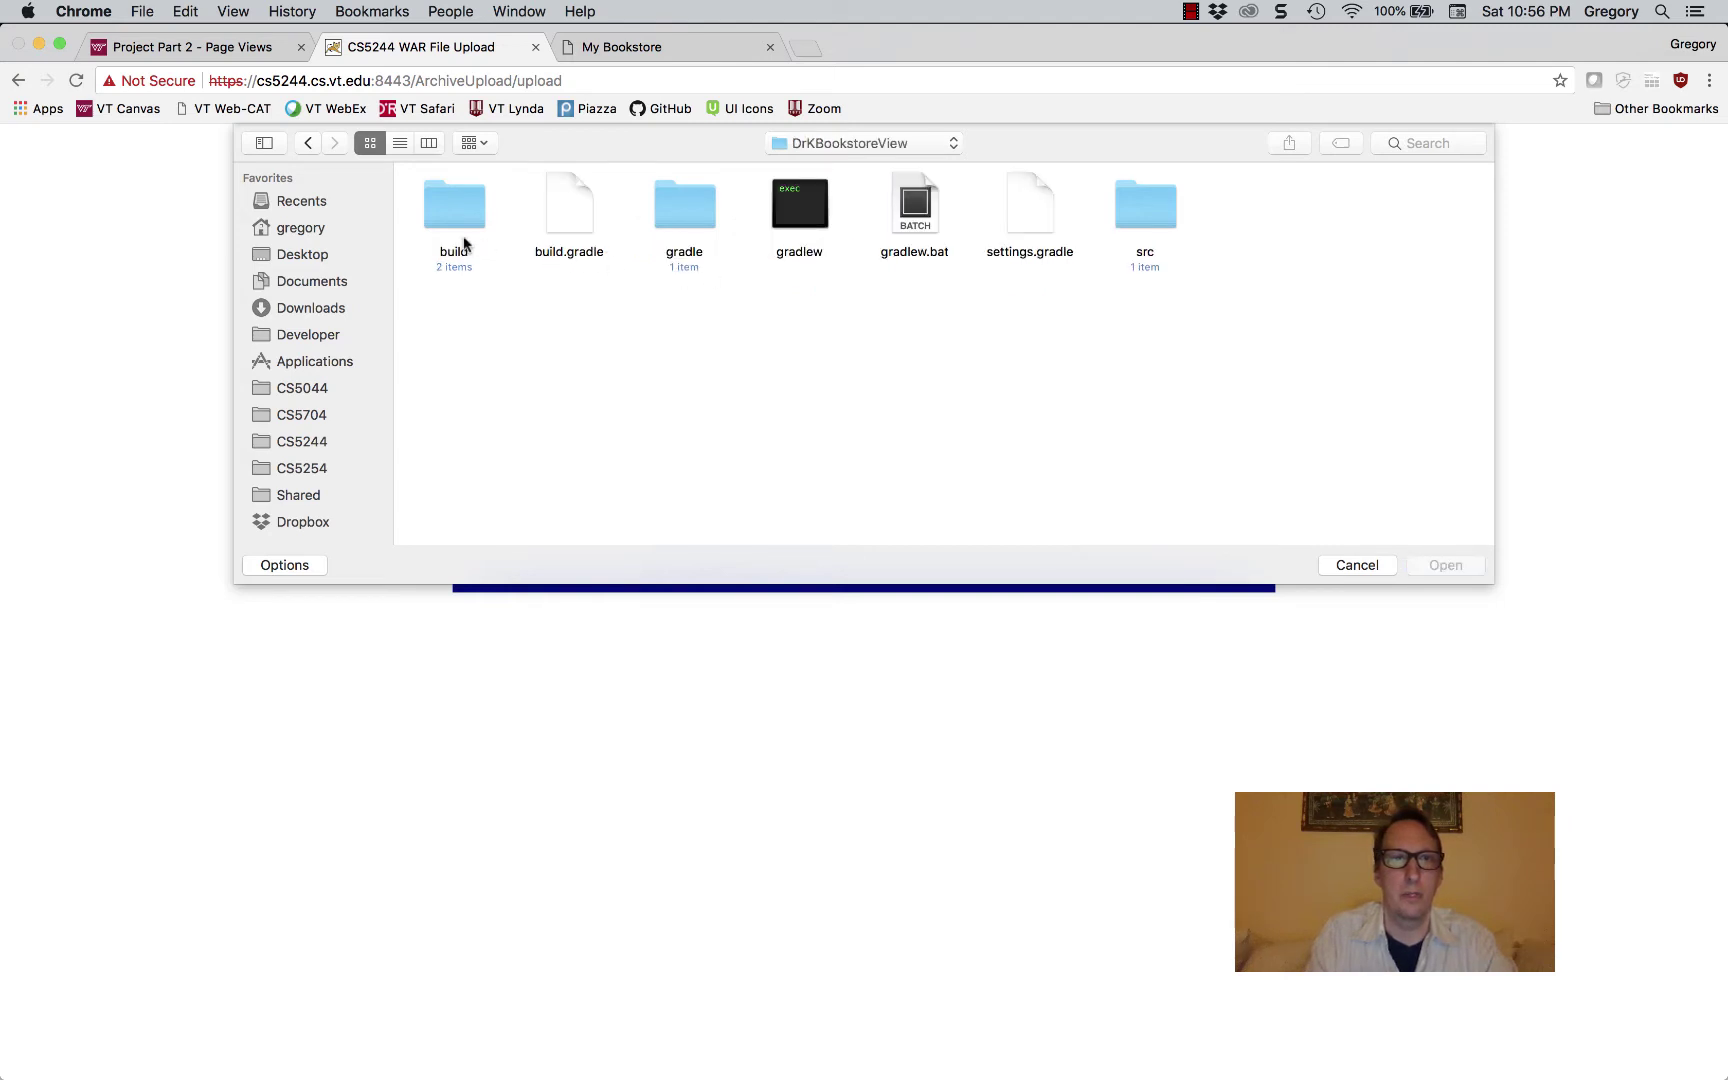
pyautogui.click(443, 210)
pyautogui.doubleClick(443, 210)
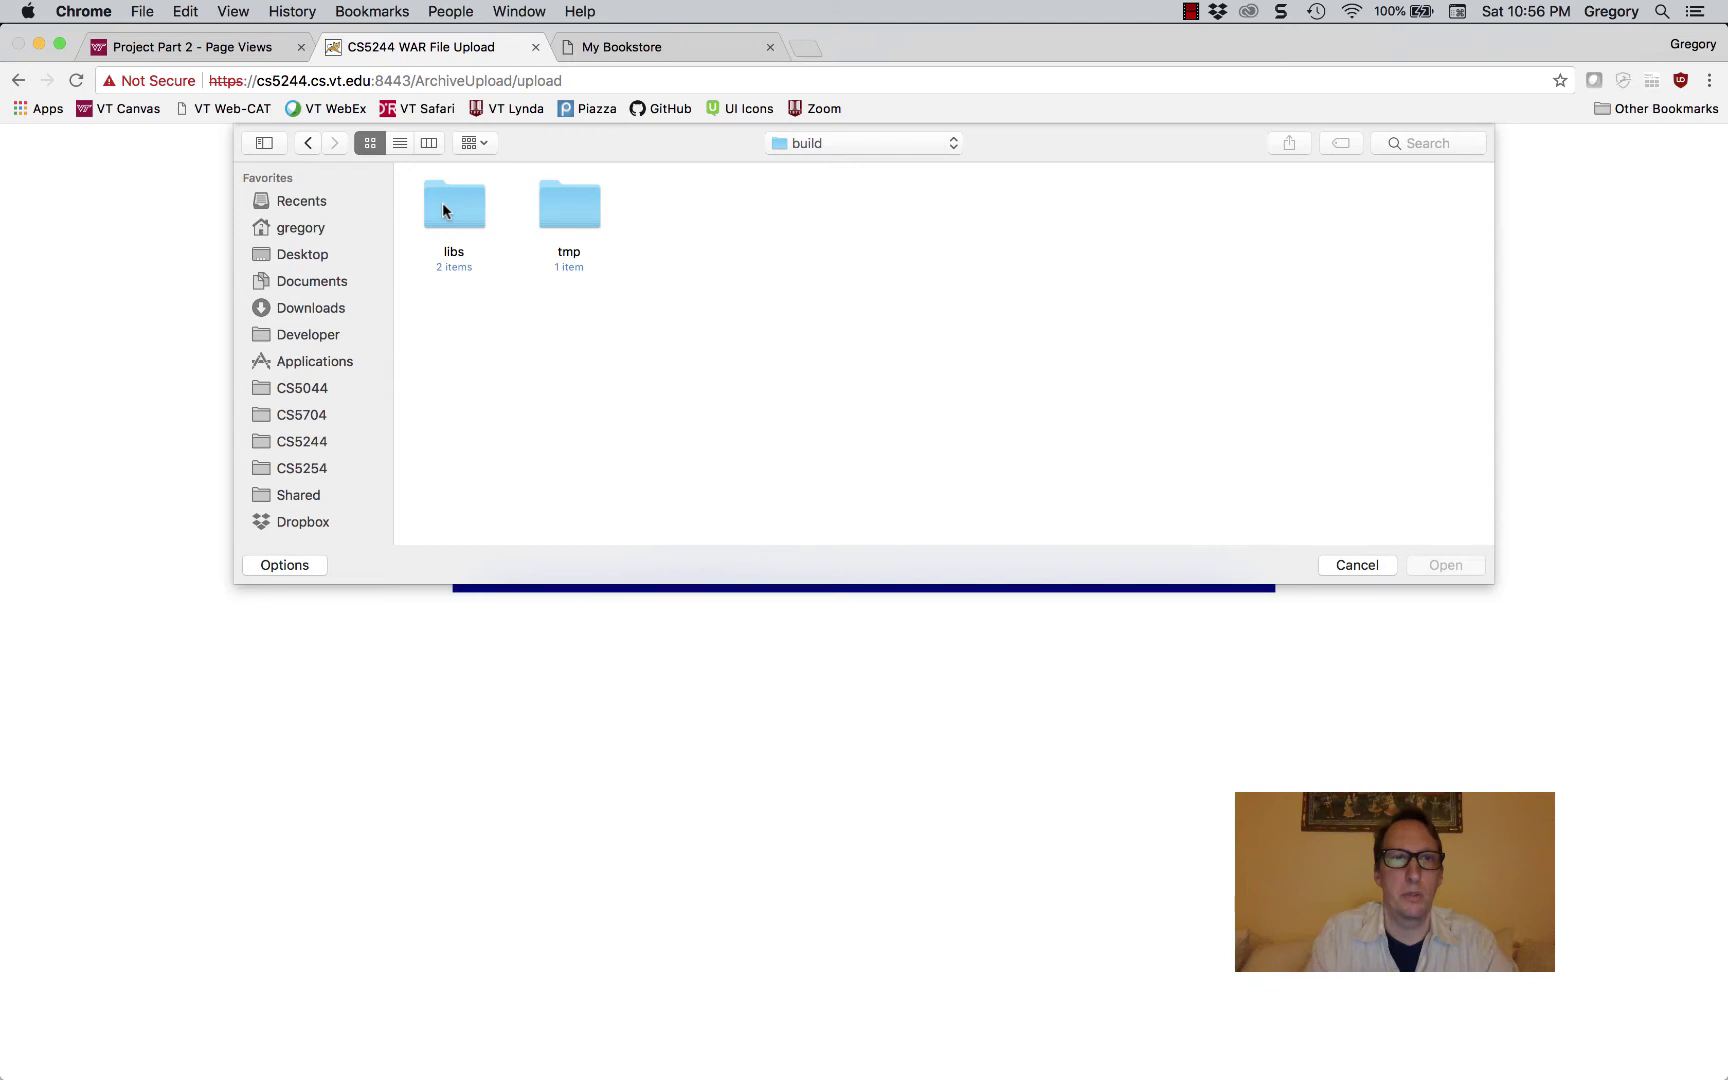
pyautogui.doubleClick(443, 210)
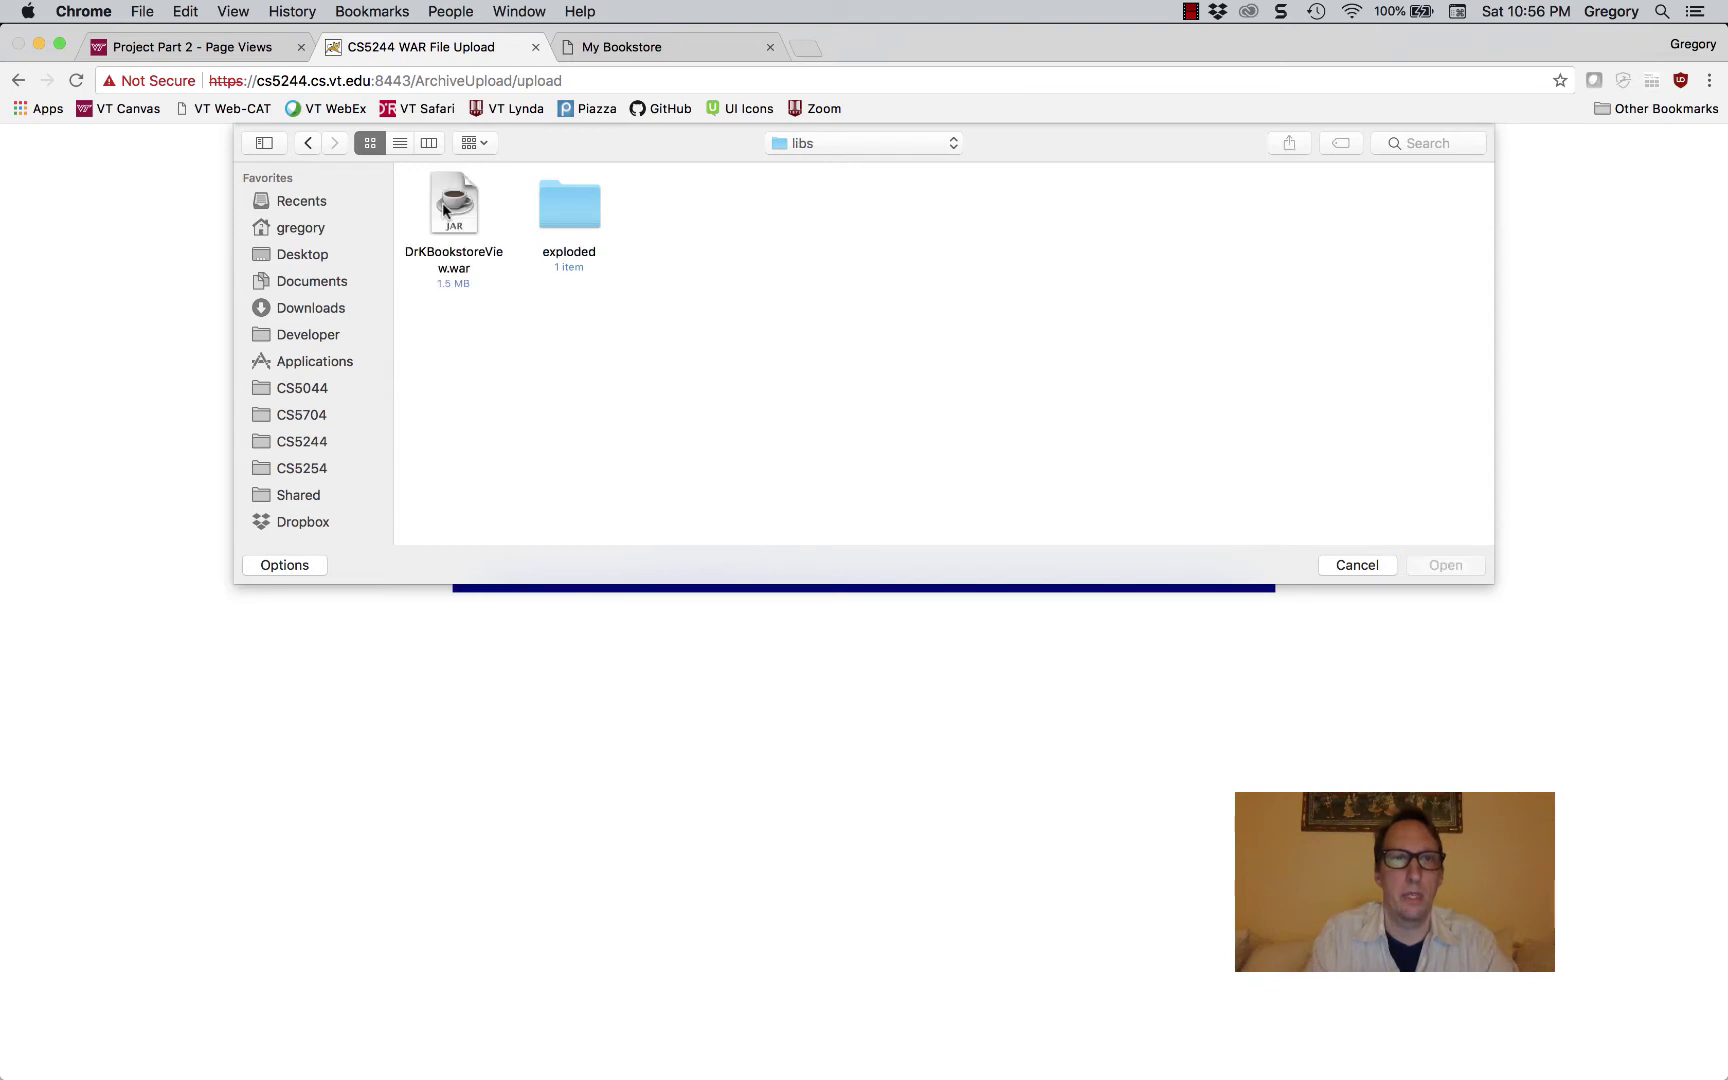
pyautogui.click(443, 210)
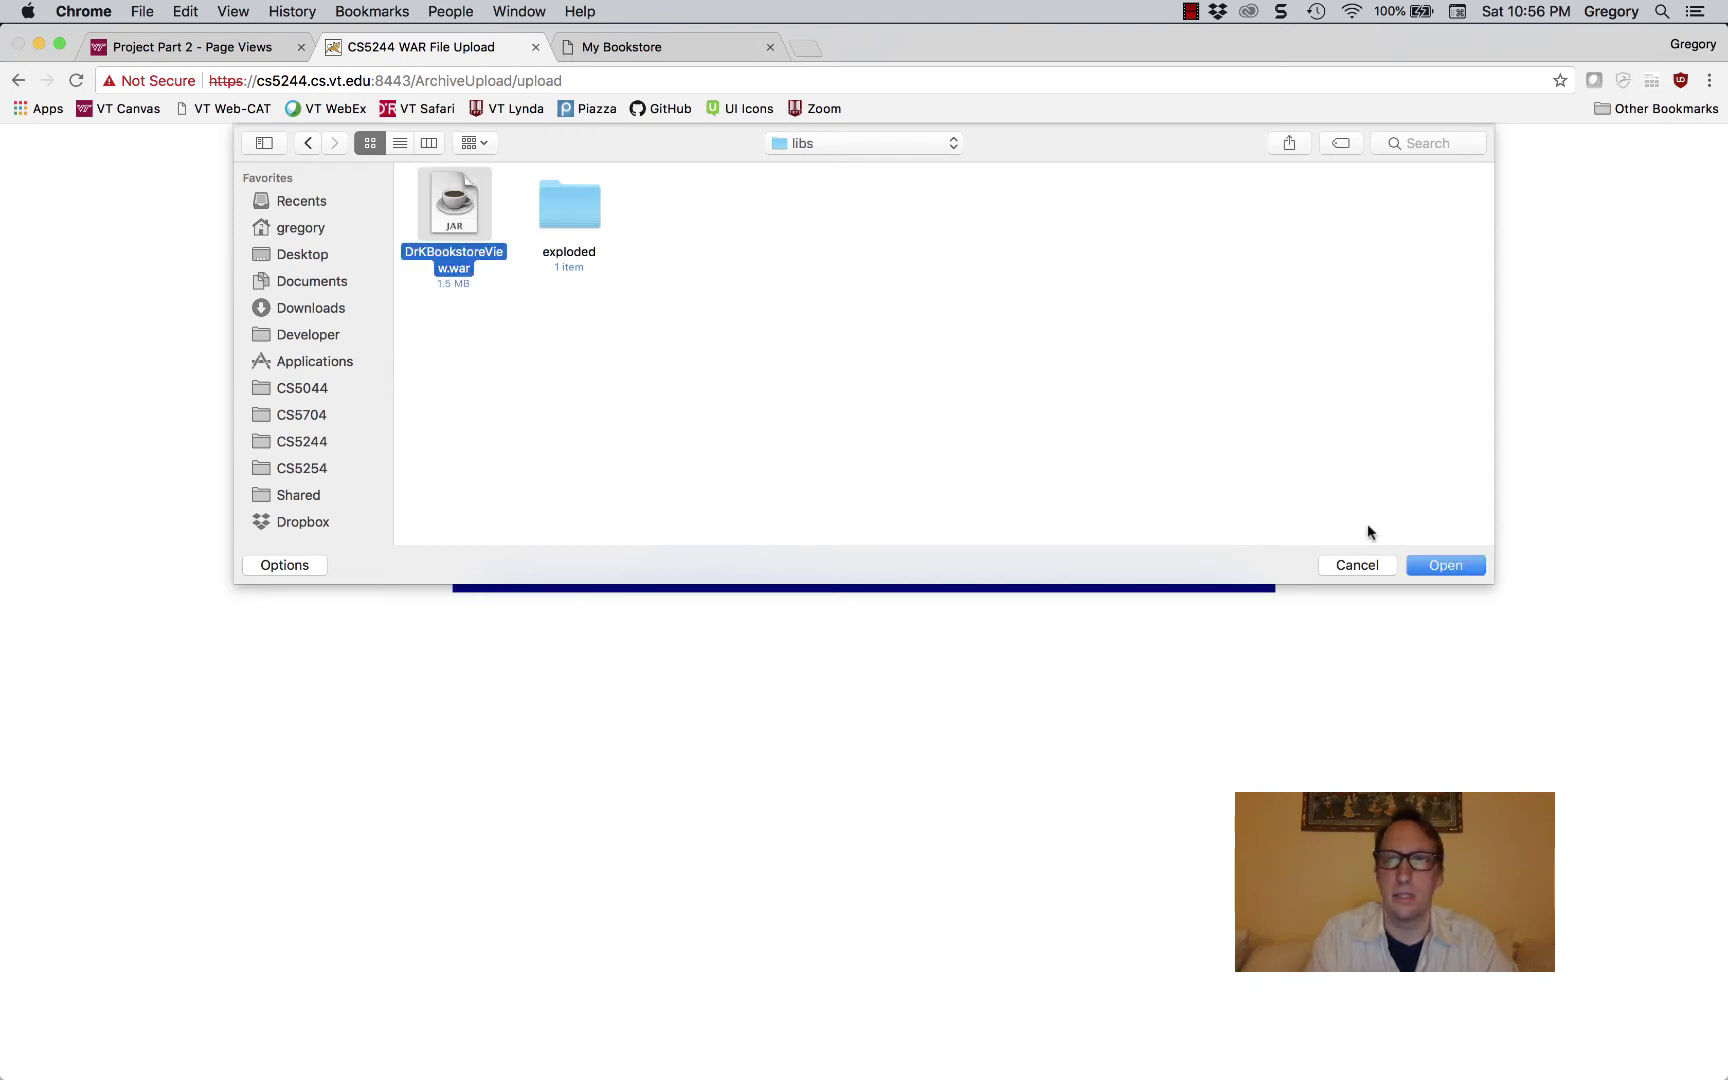
pyautogui.click(1440, 566)
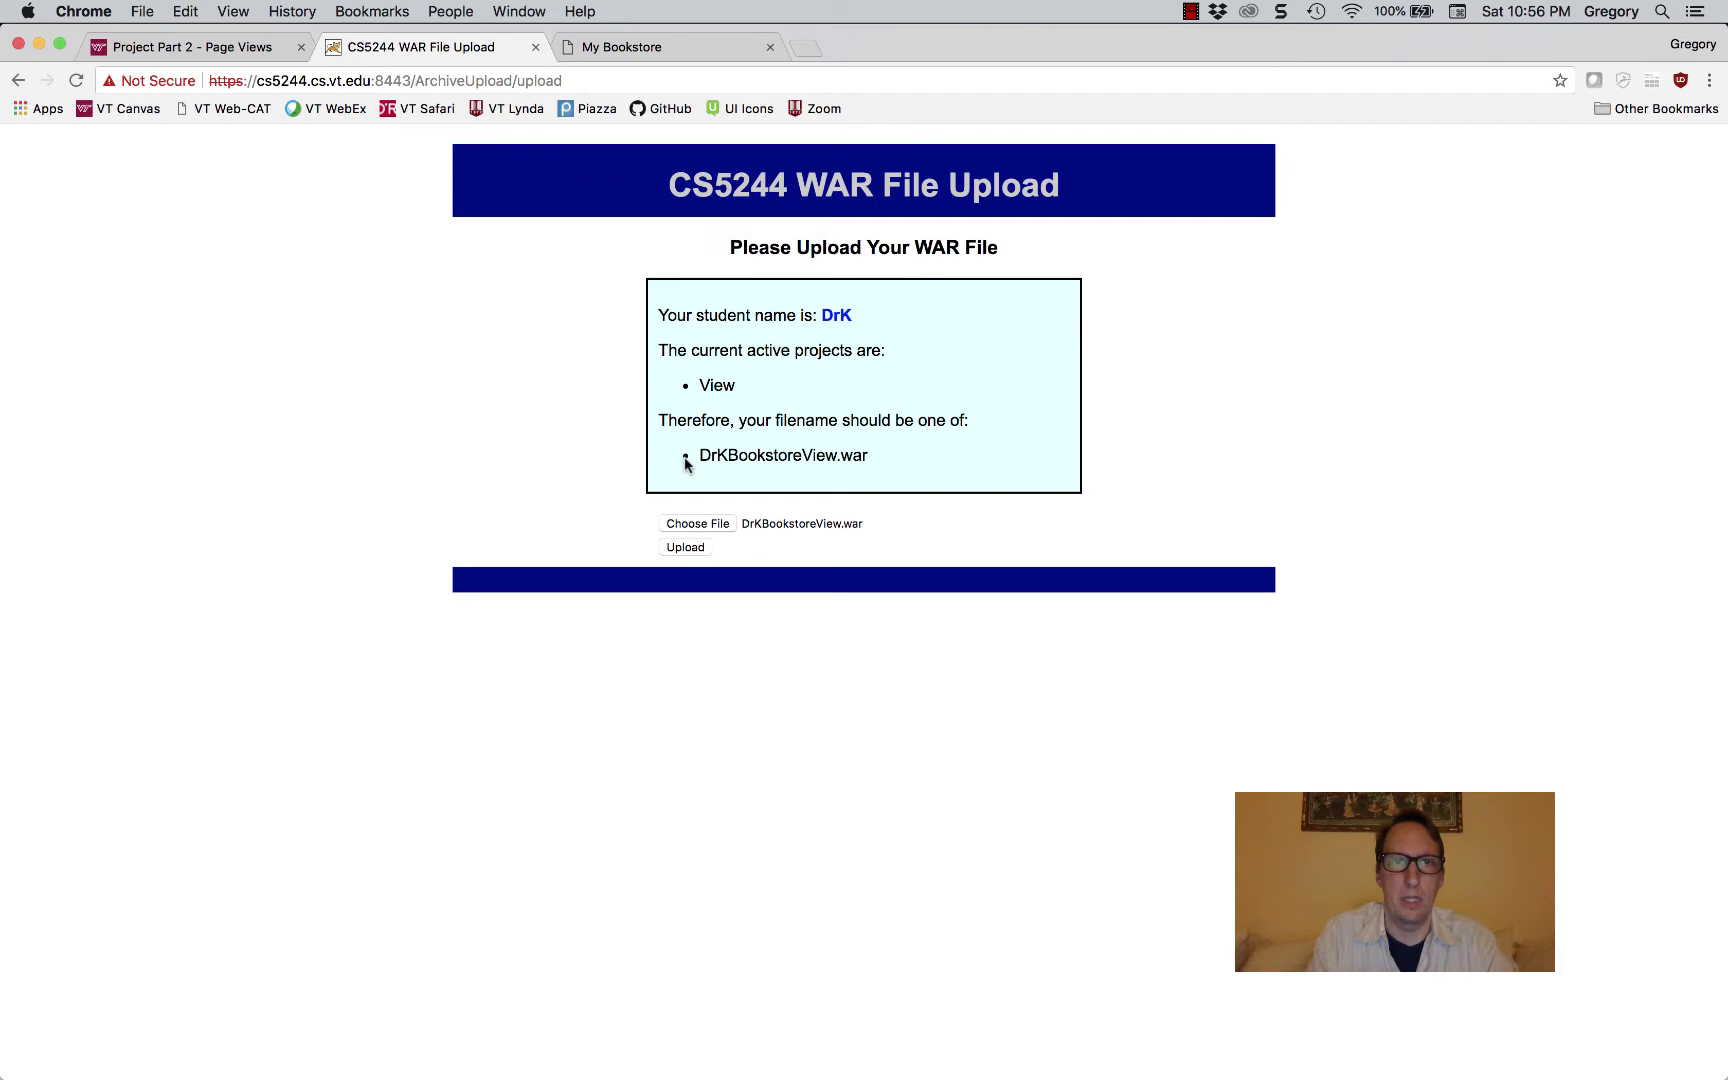
# Upload DrKBookstoreView.war, see 'File uploaded successfully', then go to the My Bookstore tab.
pyautogui.click(683, 549)
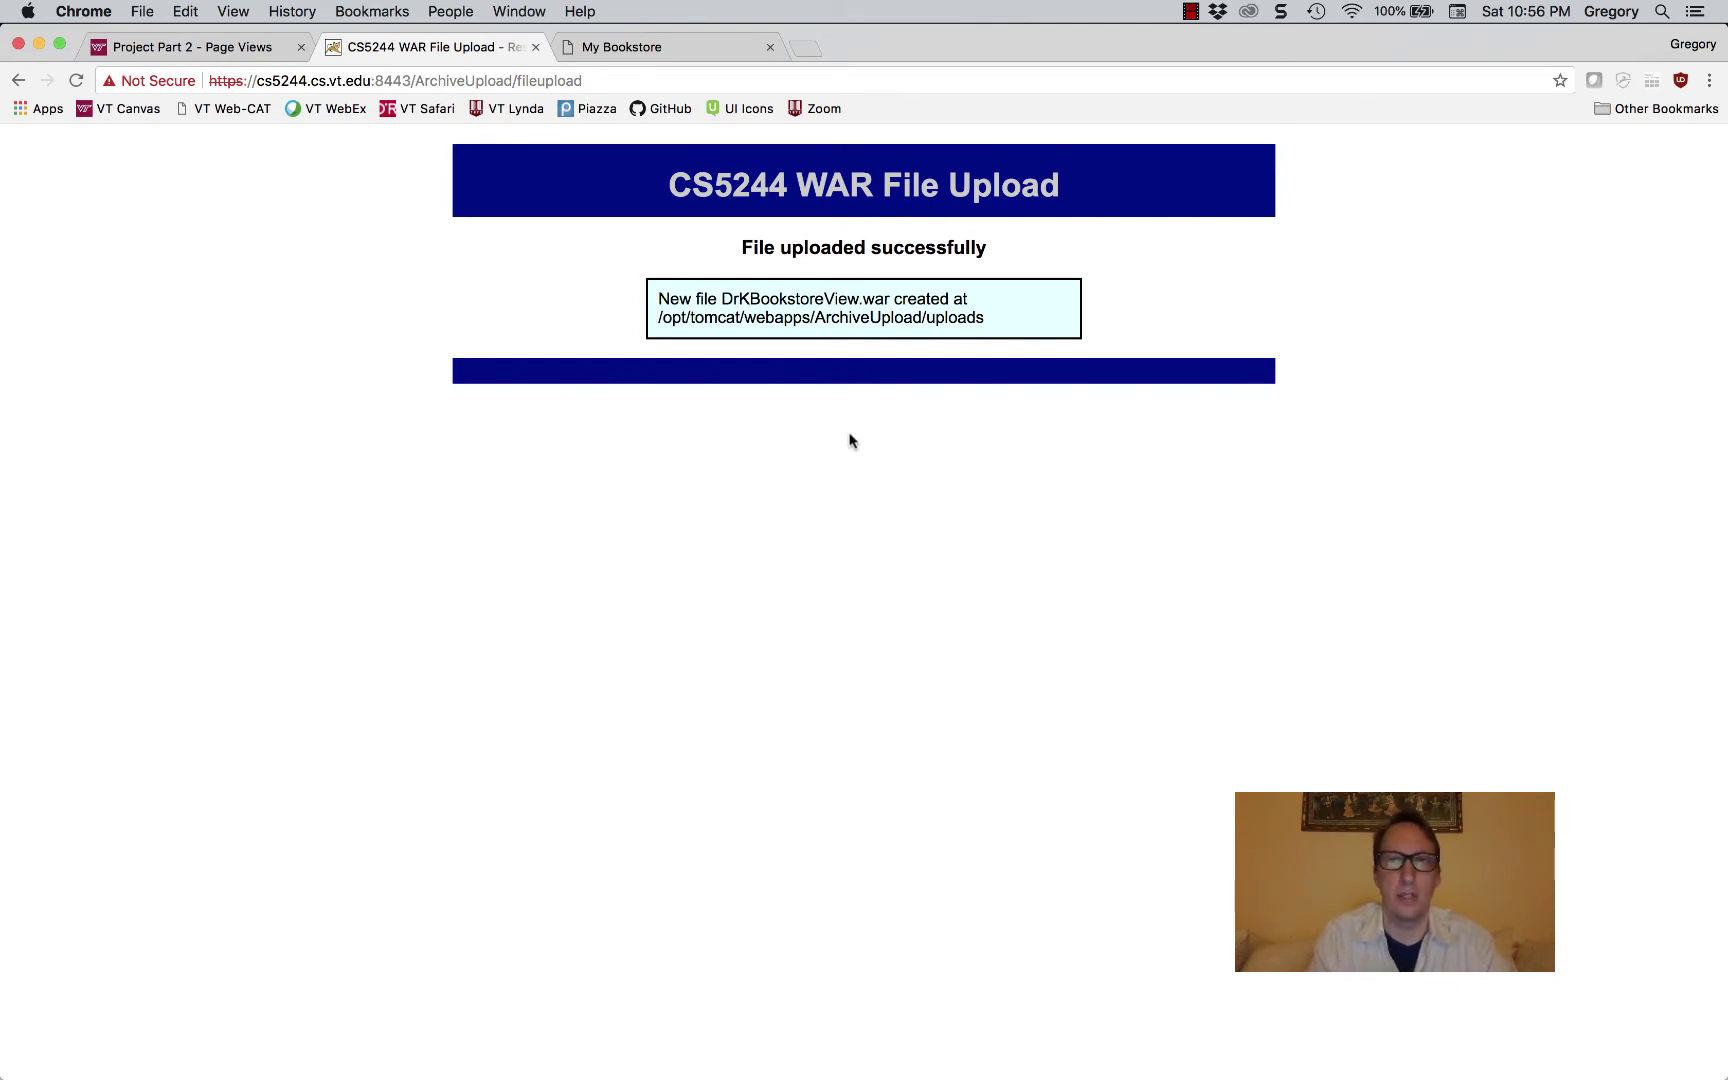
pyautogui.click(666, 50)
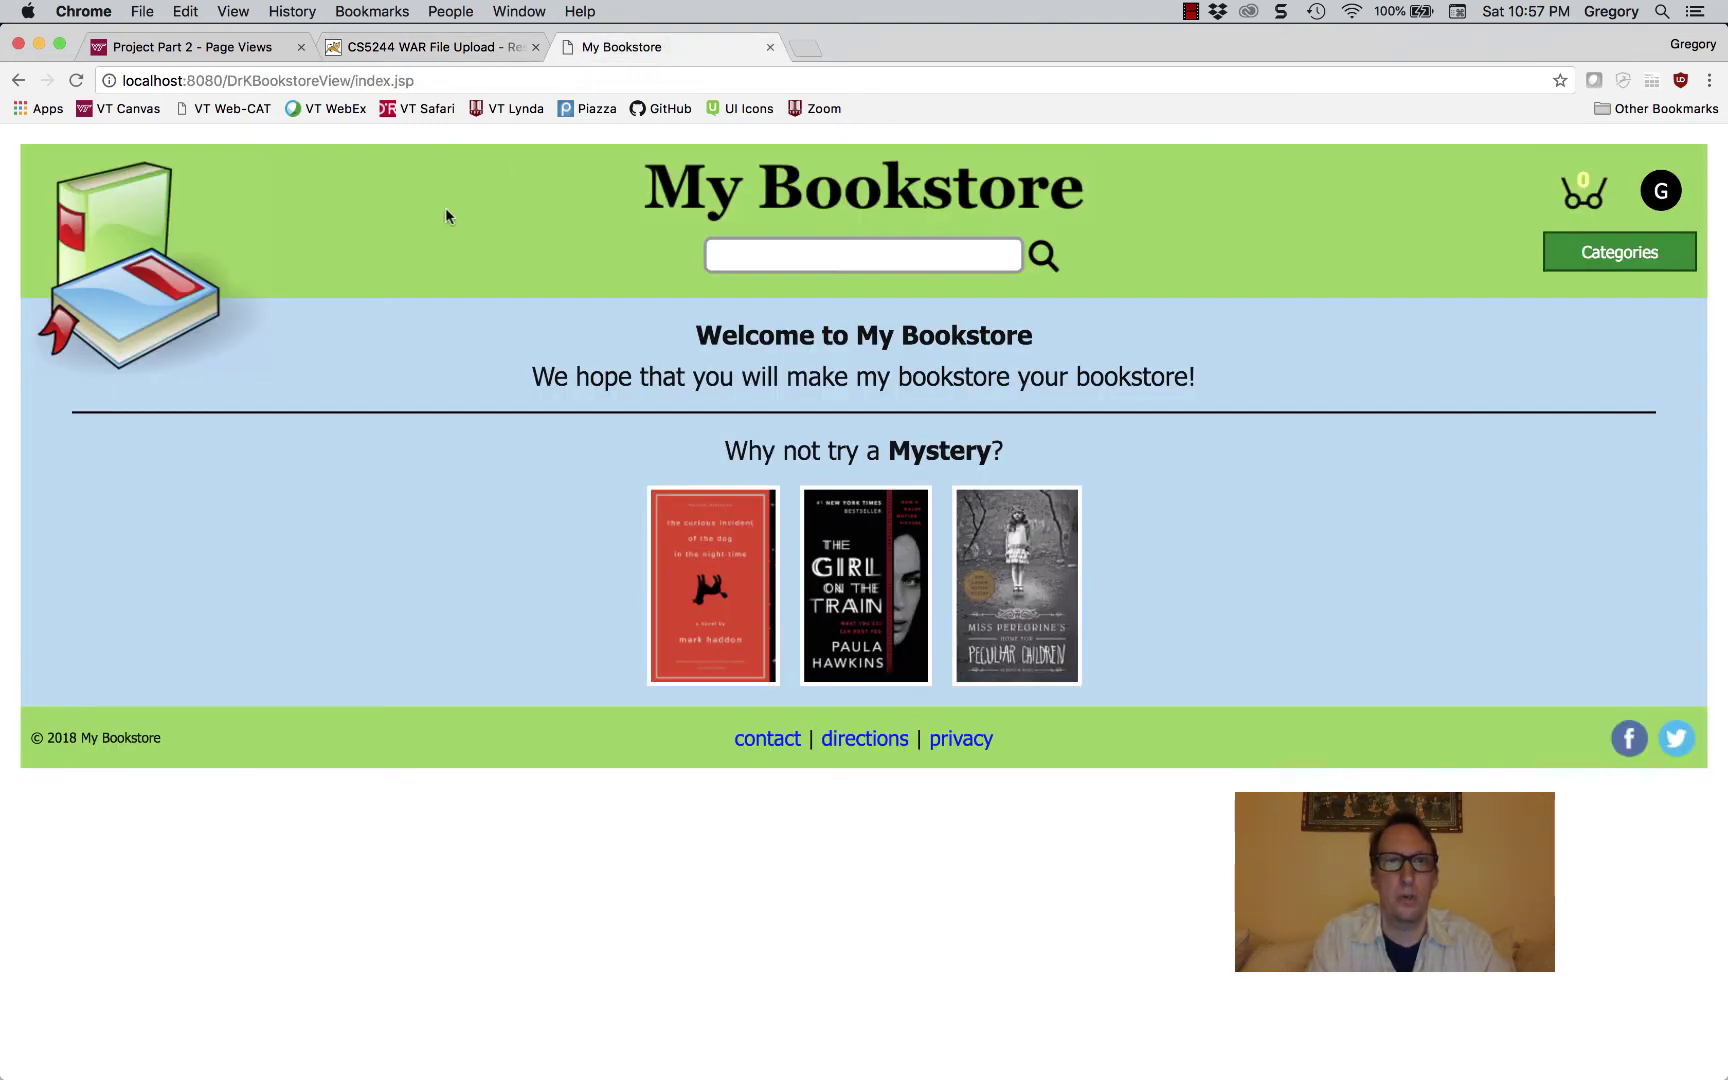